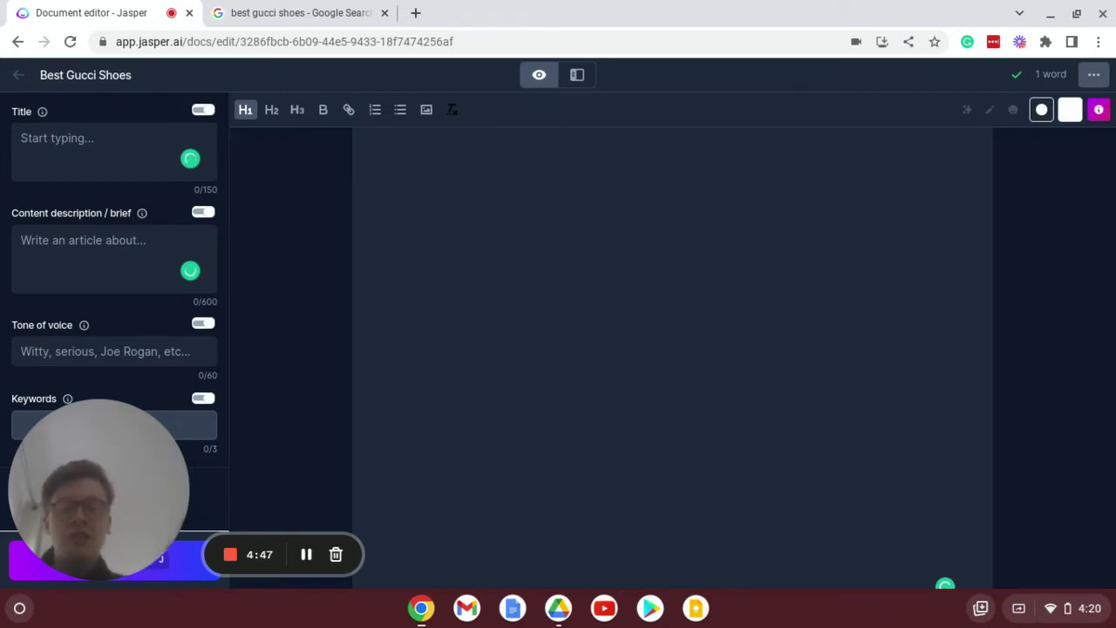
- Enter "Best Gucci Shoes" as the document's main heading, underline it, and start a new line below
{"action": "type", "text": "Best Gucci Shoes"}
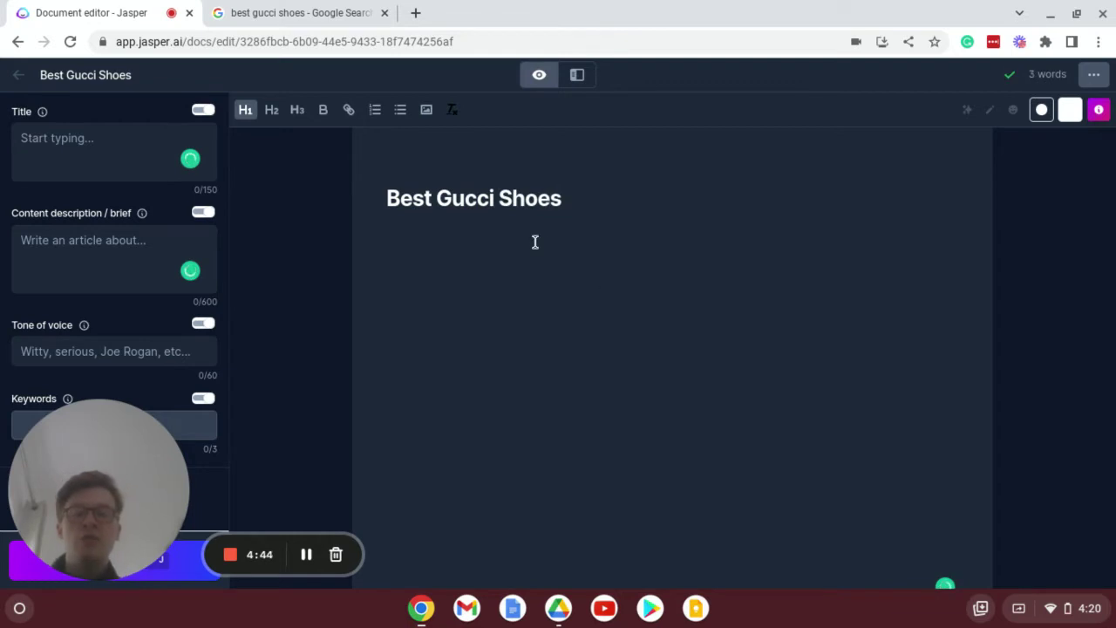
{"action": "key", "text": "ctrl+a"}
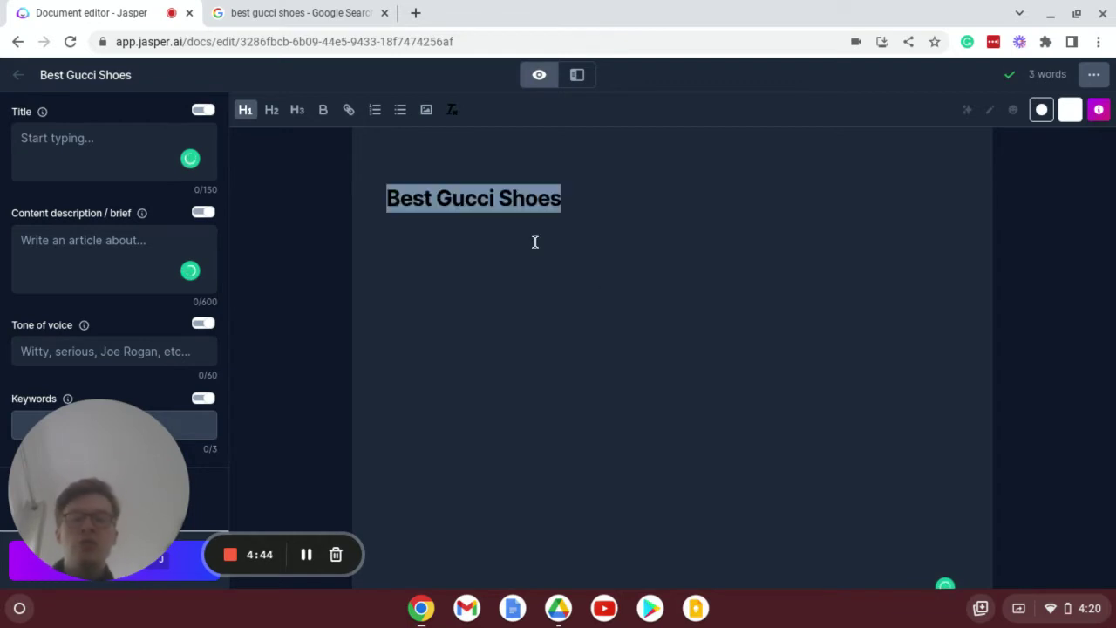
{"action": "key", "text": "ctrl+u"}
{"action": "key", "text": "Right"}
{"action": "key", "text": "Return"}
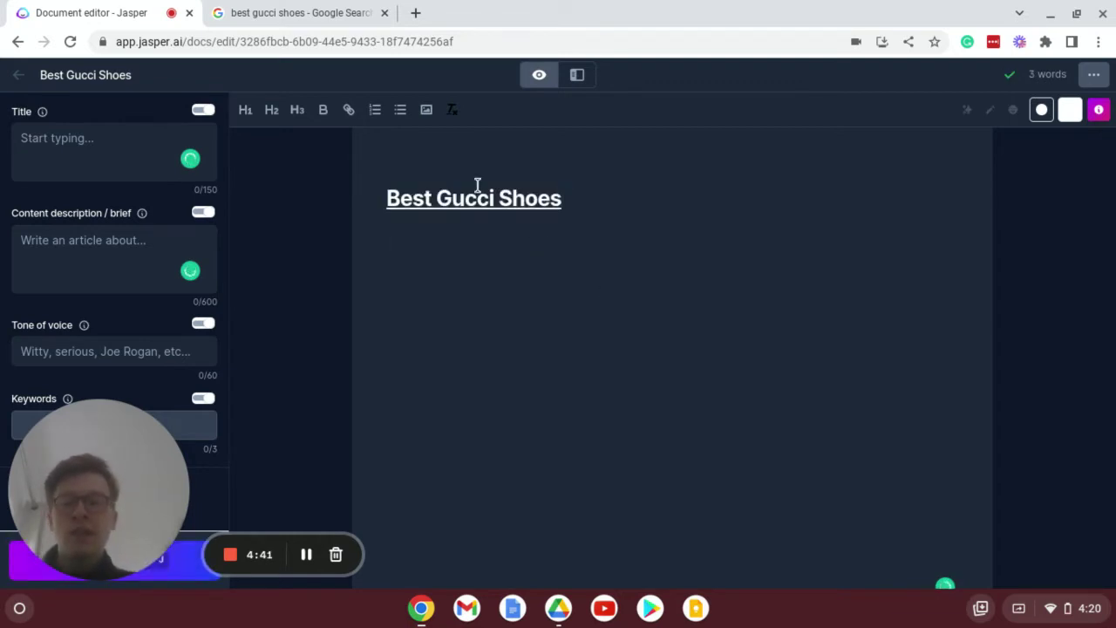
- Copy the heading text into the Title and Content description fields, then return to the document body
{"action": "triple_click", "coordinate": [480, 181]}
{"action": "key", "text": "ctrl+c"}
{"action": "left_click", "coordinate": [134, 154]}
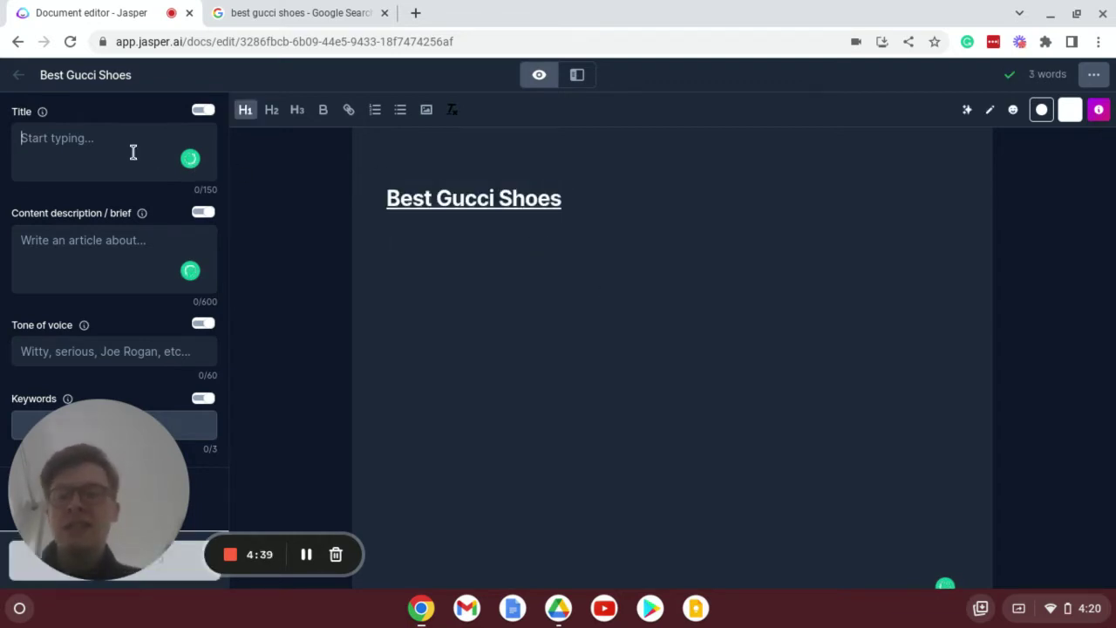
{"action": "key", "text": "ctrl+v"}
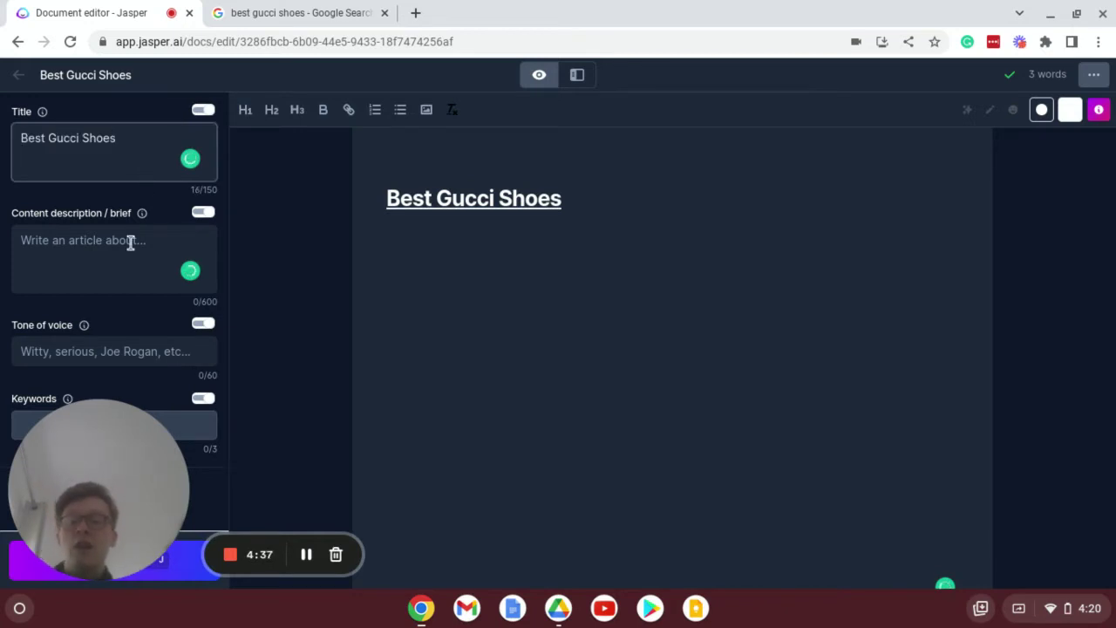
{"action": "left_click", "coordinate": [96, 231]}
{"action": "key", "text": "ctrl+v"}
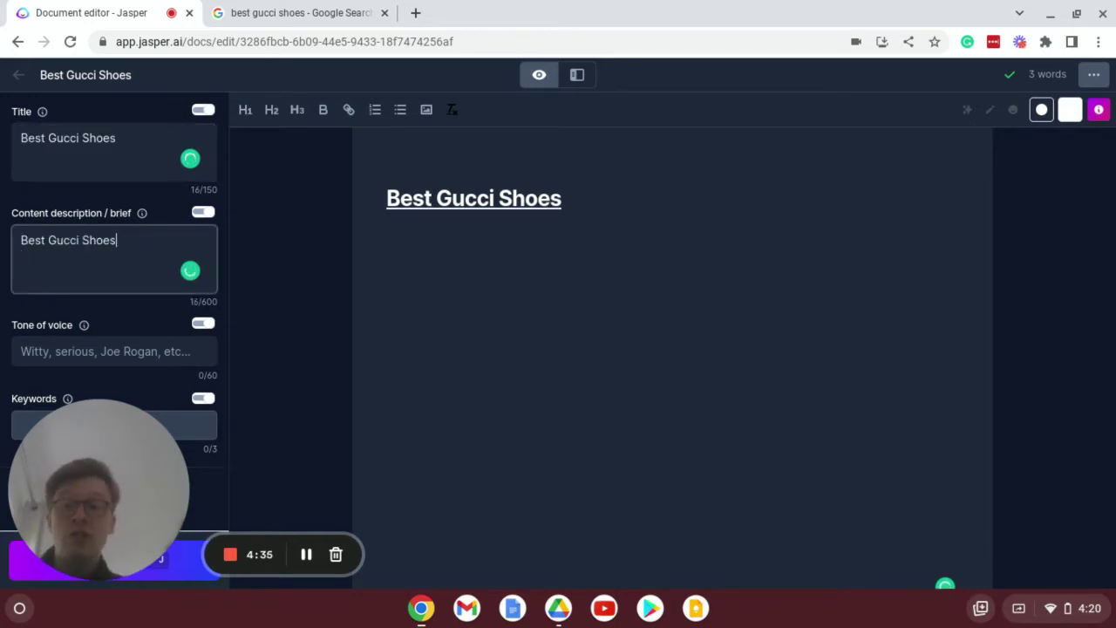
{"action": "left_click", "coordinate": [518, 307]}
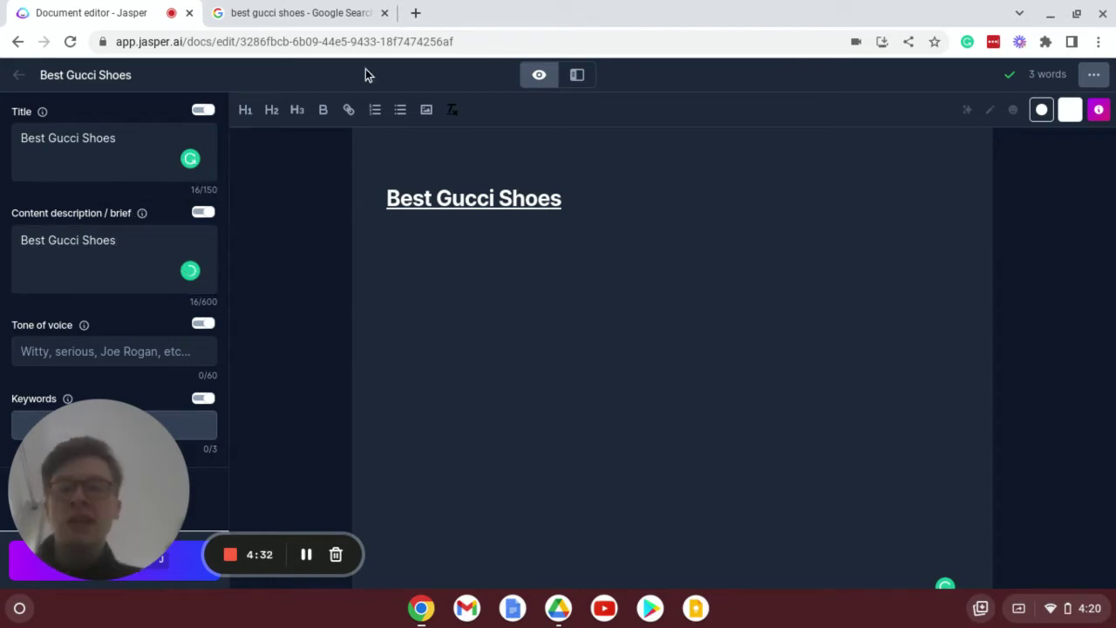
- Switch to the Google results for best gucci shoes and expand and collapse several "People also ask" questions to load more
{"action": "left_click", "coordinate": [235, 11]}
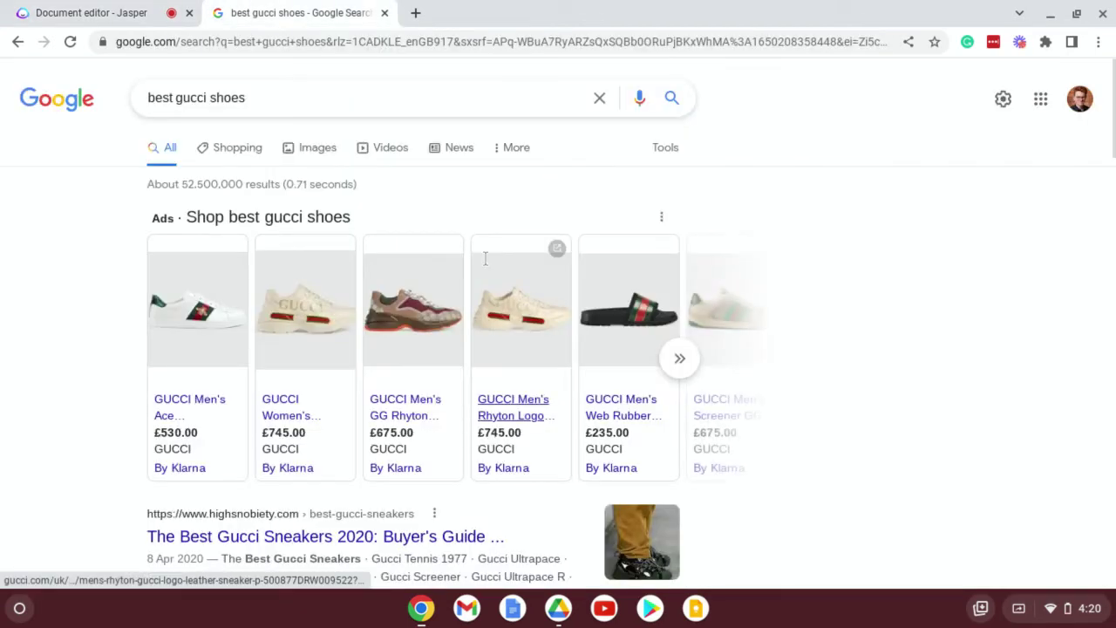
{"action": "scroll", "coordinate": [523, 279], "scroll_direction": "down", "scroll_amount": 3}
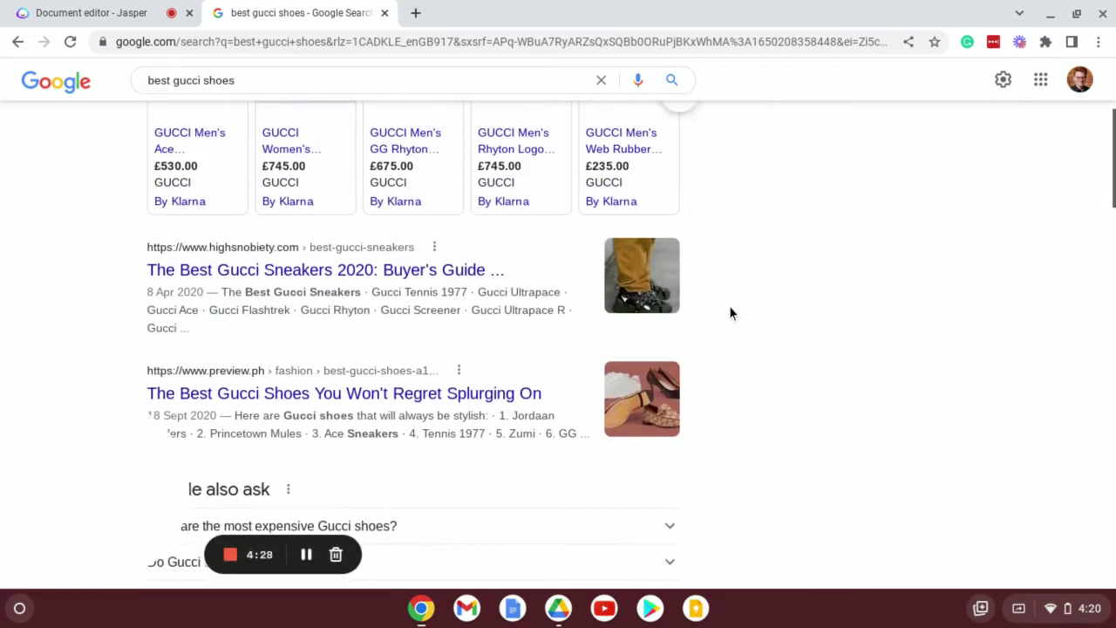
{"action": "scroll", "coordinate": [730, 311], "scroll_direction": "down", "scroll_amount": 3}
{"action": "scroll", "coordinate": [697, 300], "scroll_direction": "down", "scroll_amount": 1}
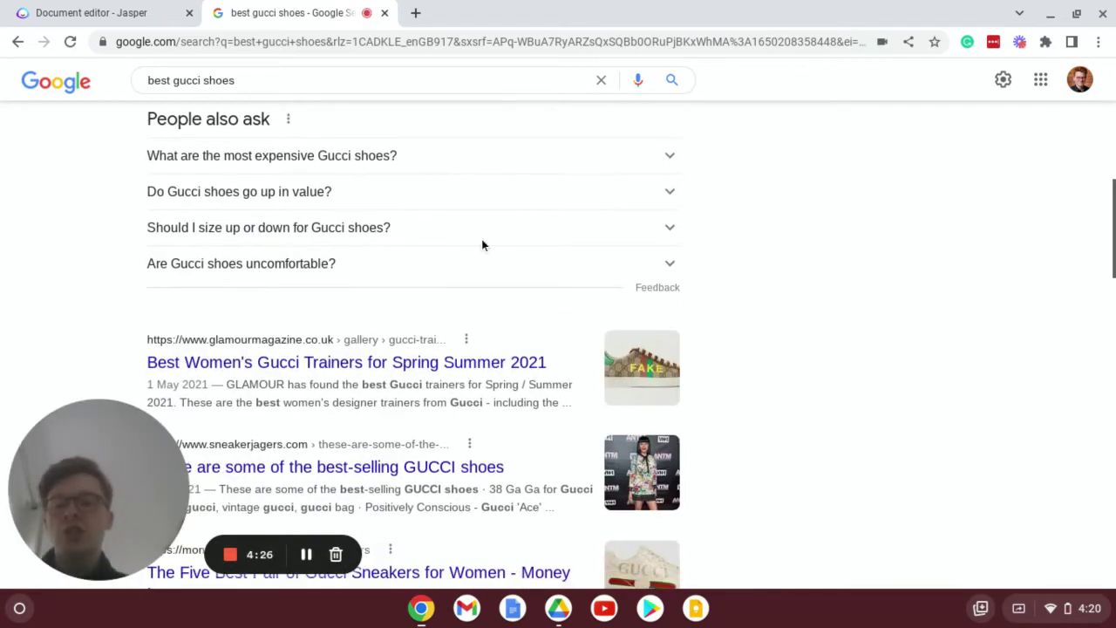
{"action": "left_click", "coordinate": [314, 157]}
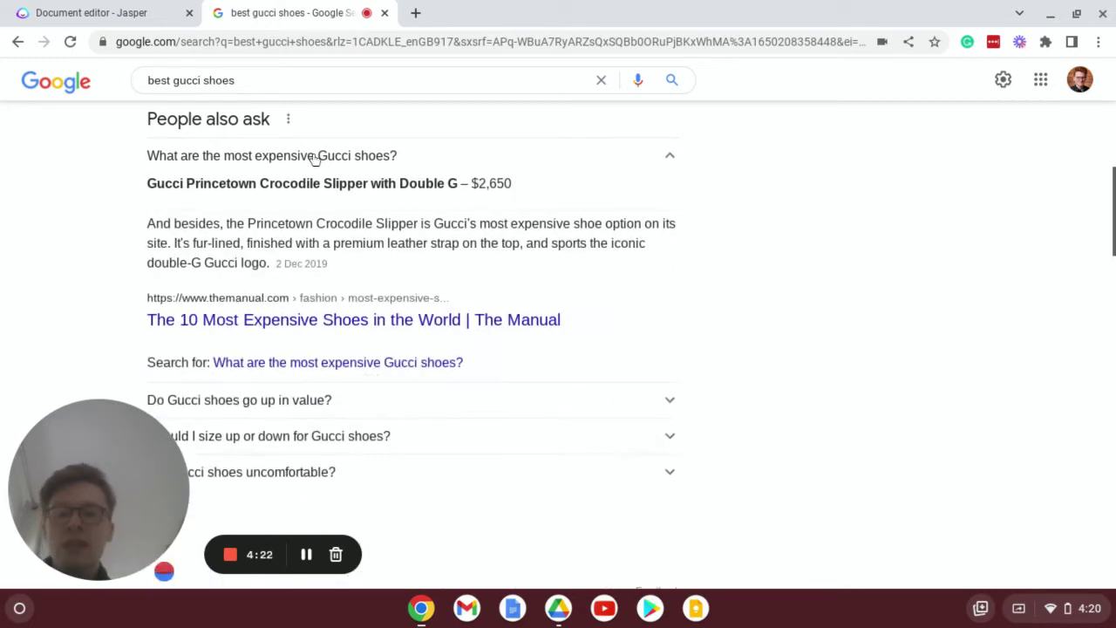
{"action": "left_click", "coordinate": [314, 157]}
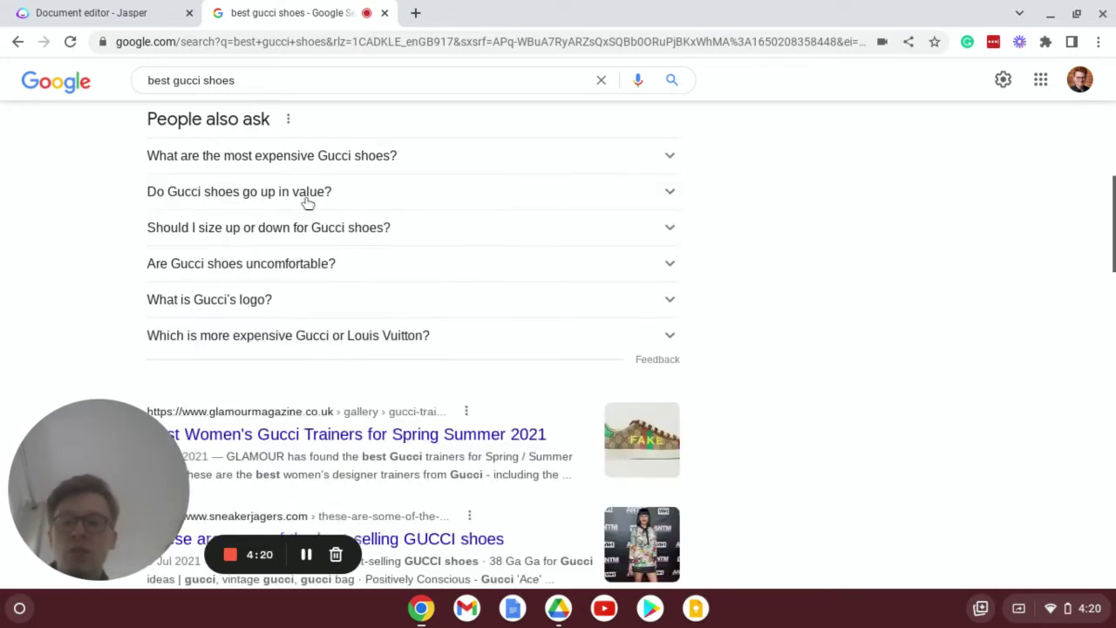
{"action": "left_click", "coordinate": [307, 194]}
{"action": "left_click", "coordinate": [307, 194]}
{"action": "scroll", "coordinate": [307, 204], "scroll_direction": "down", "scroll_amount": 2}
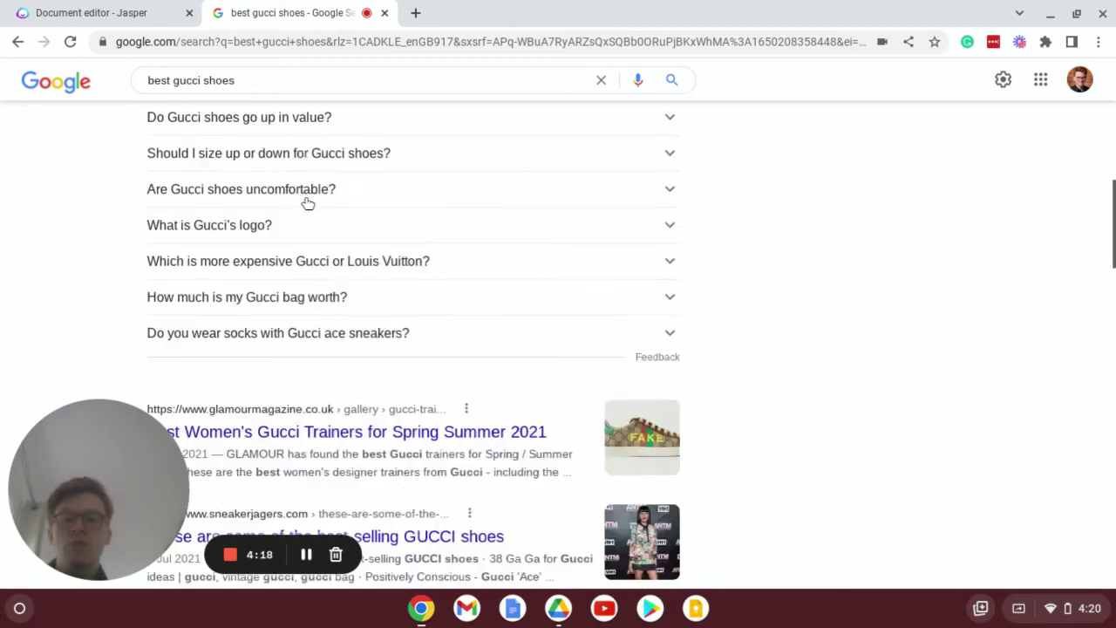
{"action": "left_click", "coordinate": [272, 174]}
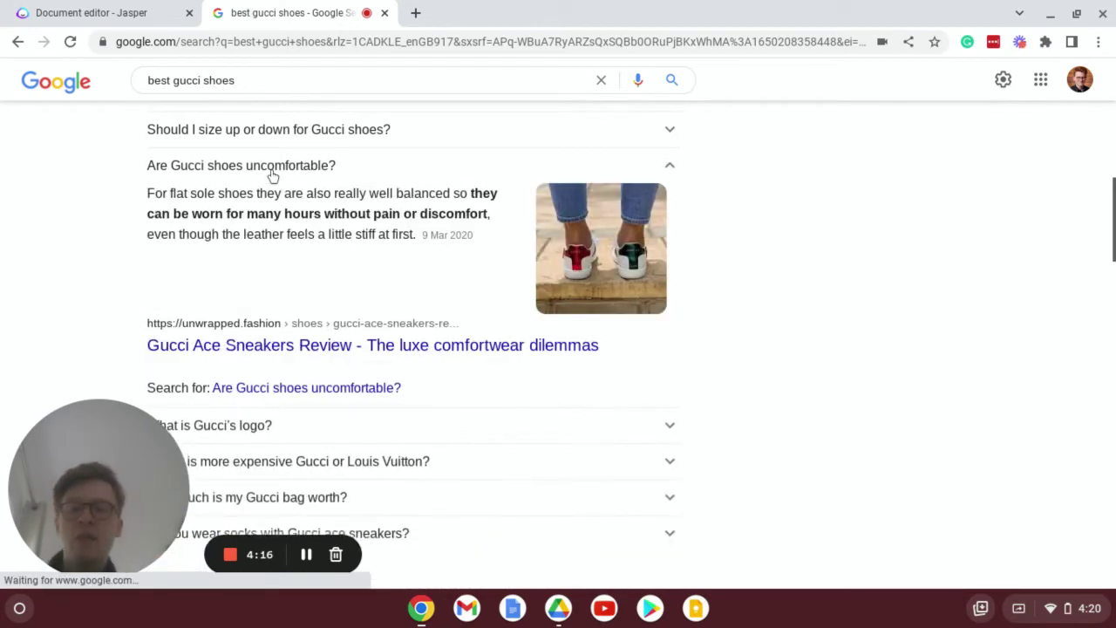
{"action": "left_click", "coordinate": [272, 175]}
{"action": "scroll", "coordinate": [272, 175], "scroll_direction": "up", "scroll_amount": 3}
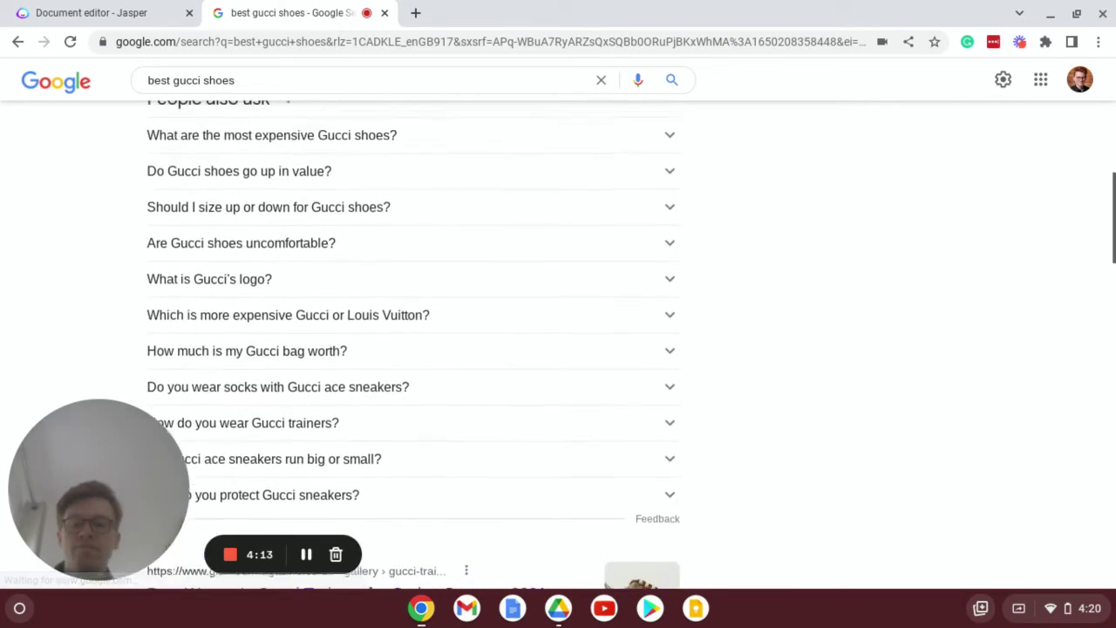
- Copy the full list of "People also ask" questions and paste it below the heading in the Jasper document
{"action": "left_click_drag", "start_coordinate": [129, 262], "coordinate": [444, 473]}
{"action": "key", "text": "ctrl+c"}
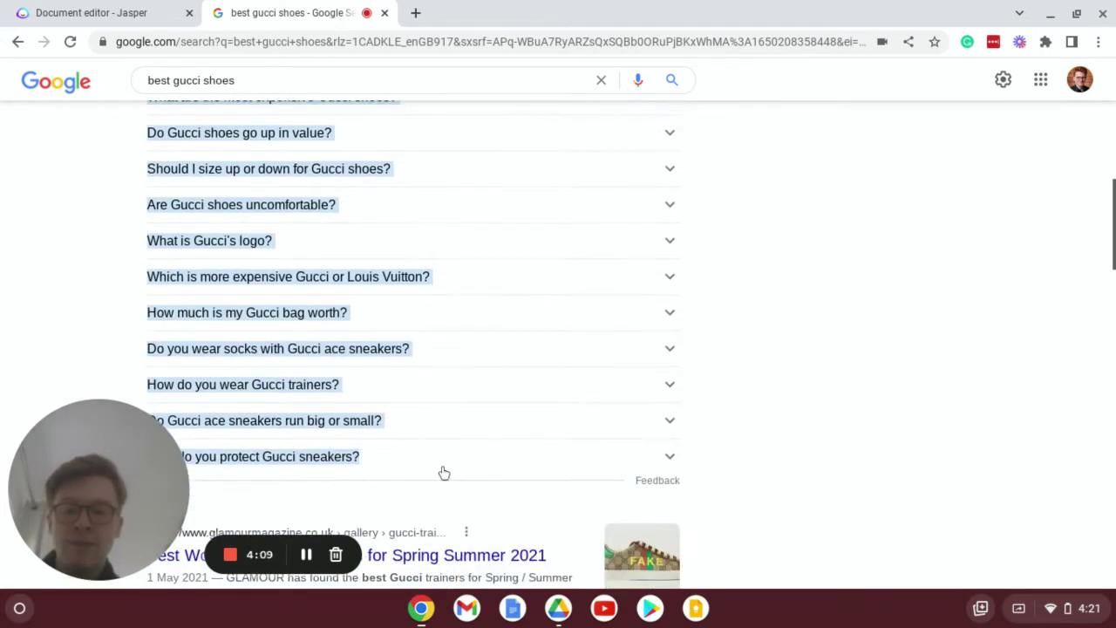
{"action": "left_click", "coordinate": [86, 12]}
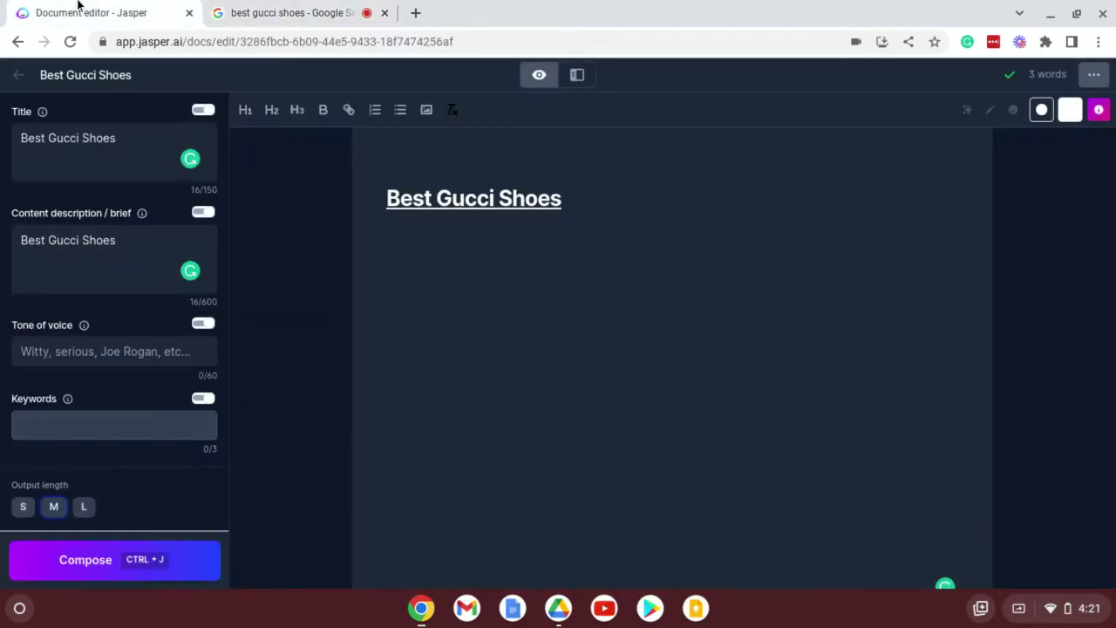
{"action": "key", "text": "ctrl+v"}
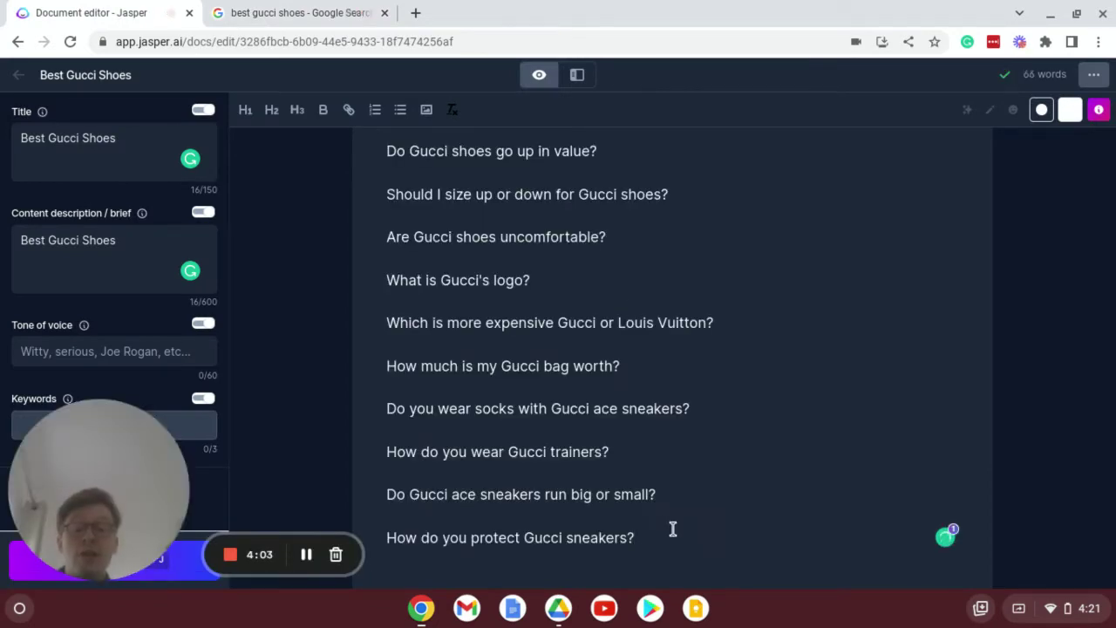
- Format all the pasted questions as H2 headings
{"action": "left_click_drag", "start_coordinate": [673, 528], "coordinate": [367, 239]}
{"action": "left_click", "coordinate": [271, 110]}
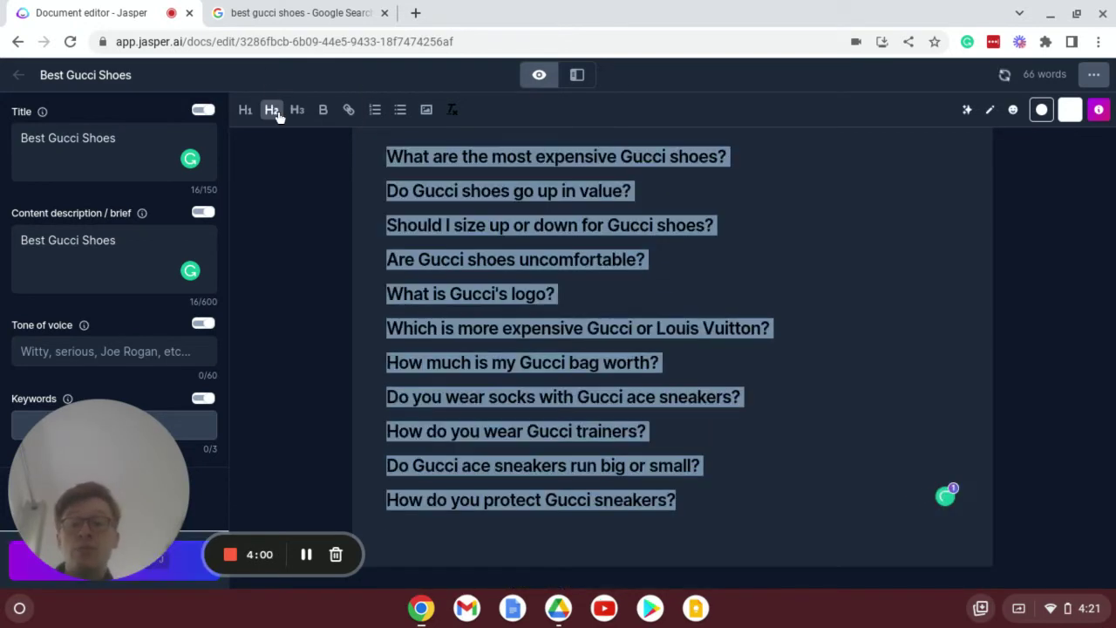
{"action": "scroll", "coordinate": [485, 237], "scroll_direction": "up", "scroll_amount": 2}
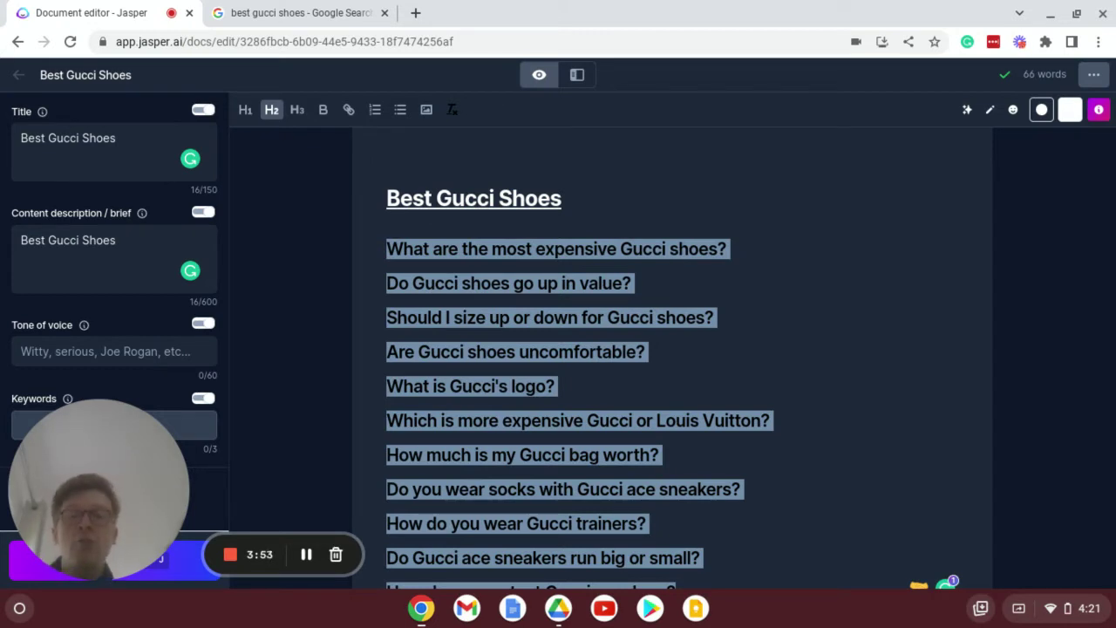
- Below the main heading, write "If you're looking for the best Gucci shoes, you've come to the right place." and a new paragraph starting "In this guide,"
{"action": "left_click", "coordinate": [651, 211]}
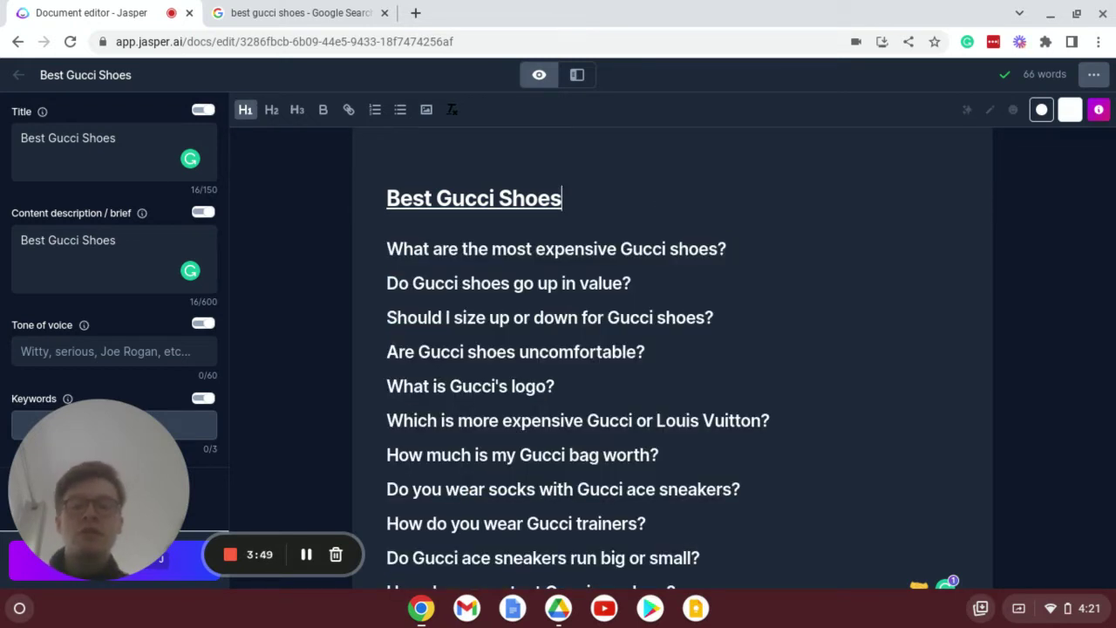
{"action": "key", "text": "Return"}
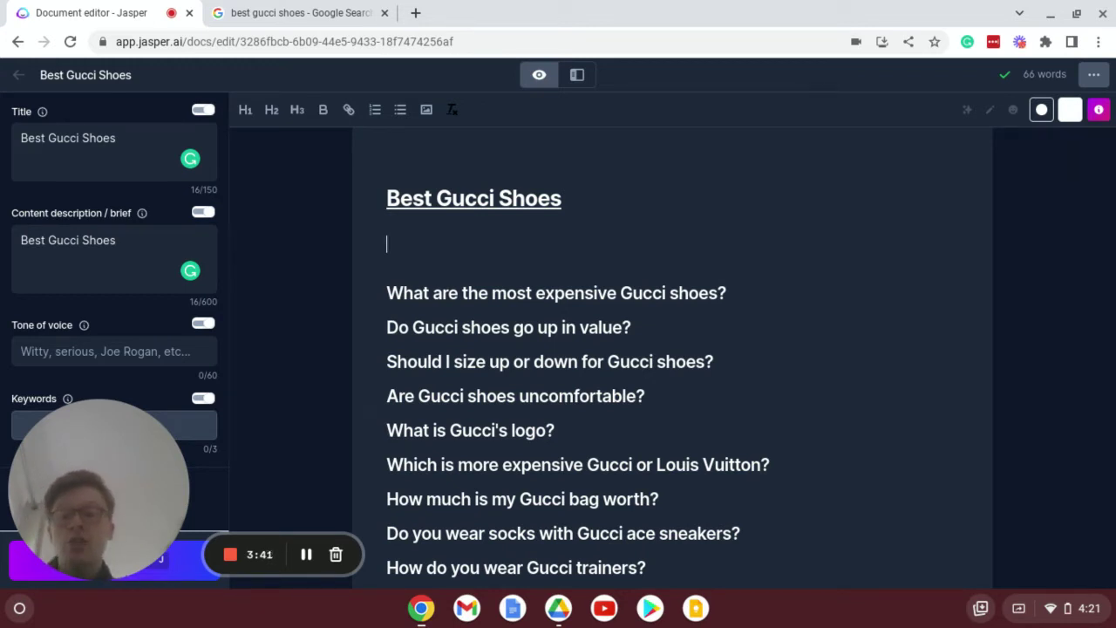
{"action": "mouse_move", "coordinate": [123, 468]}
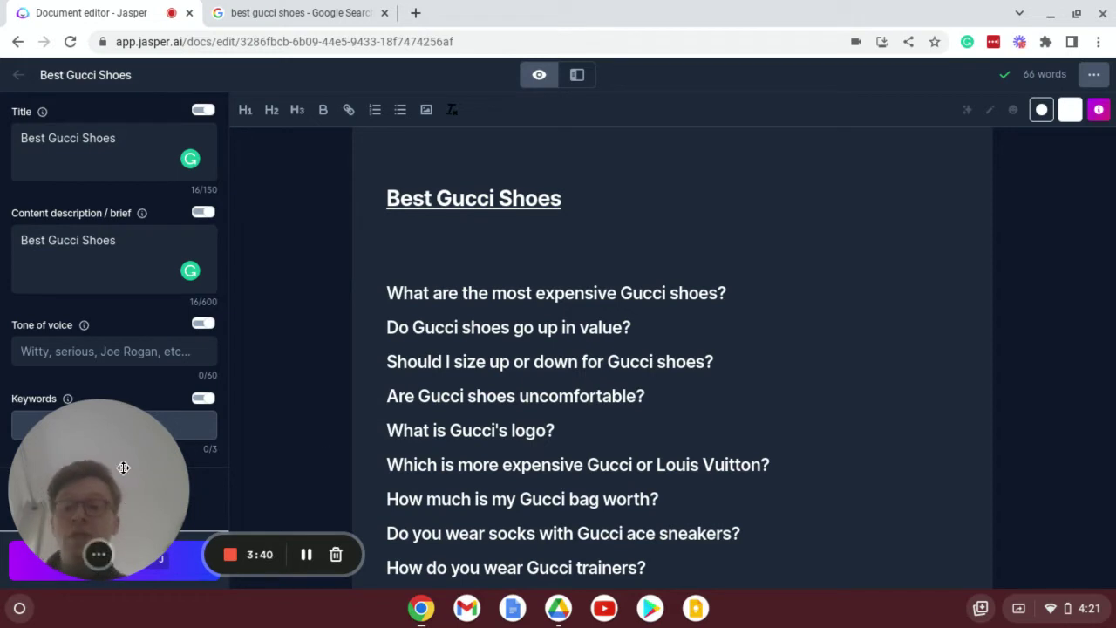
{"action": "left_click_drag", "start_coordinate": [123, 468], "coordinate": [121, 346]}
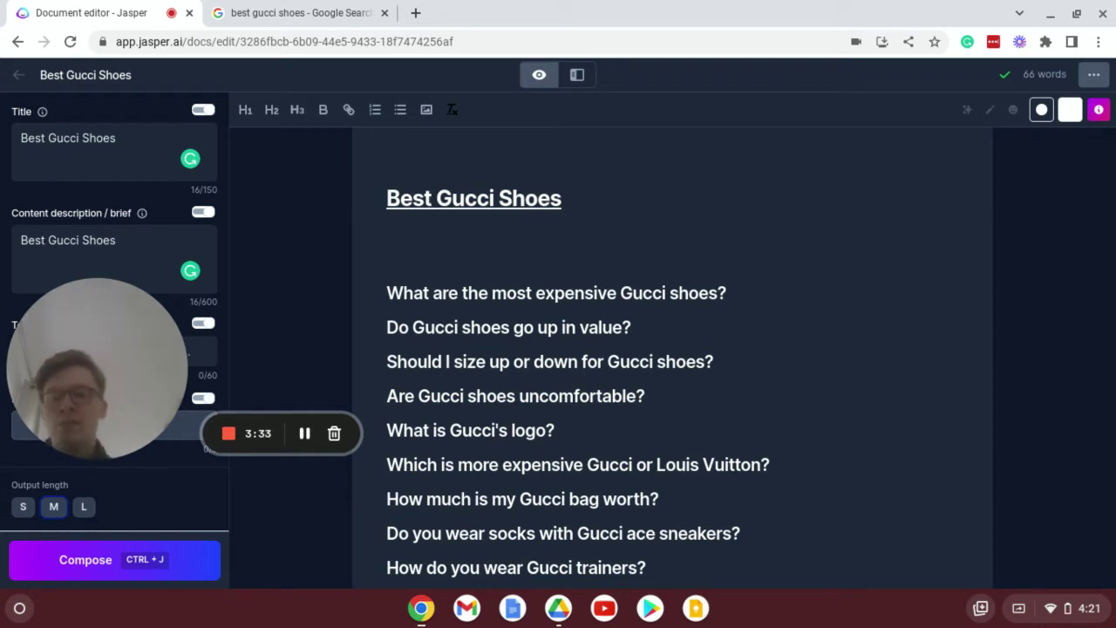
{"action": "type", "text": "If "}
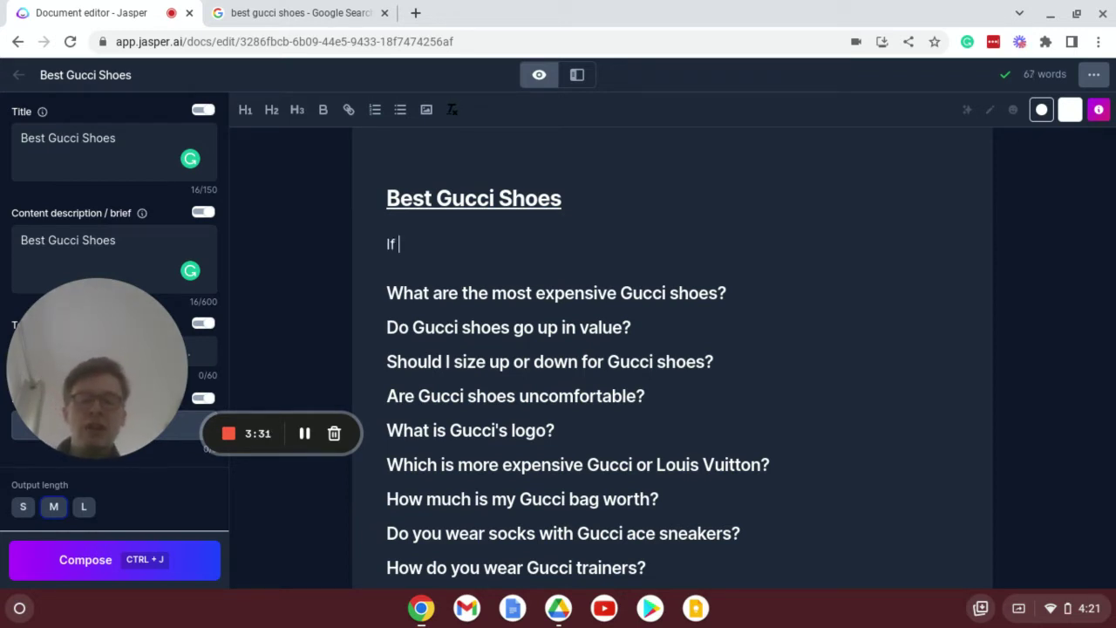
{"action": "type", "text": "you're looking"}
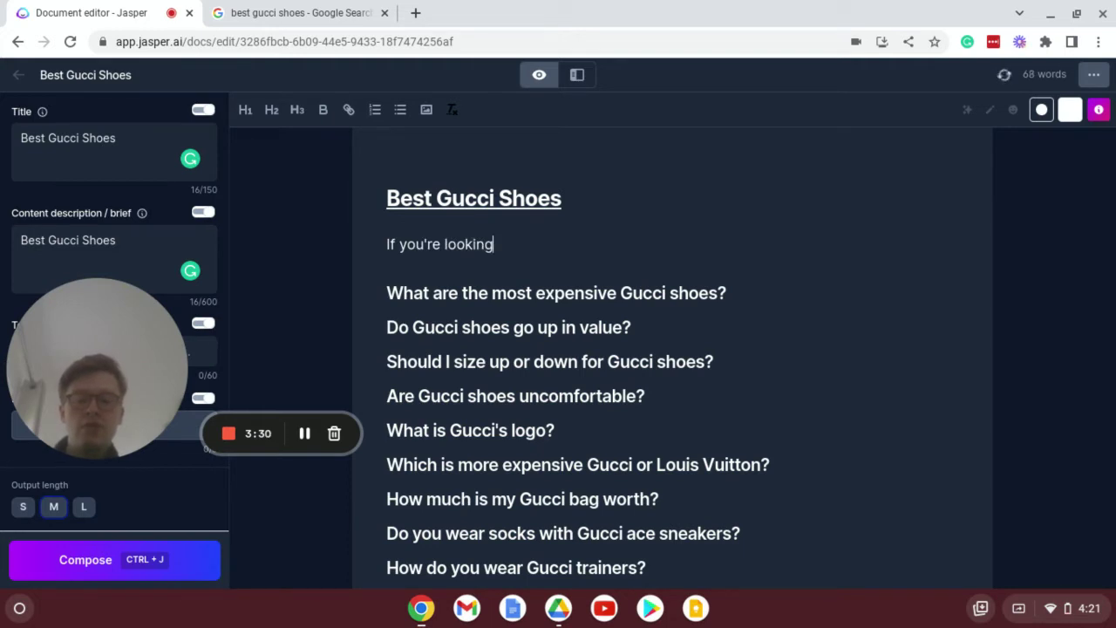
{"action": "type", "text": " for the best Gucci shoes, you've come to"}
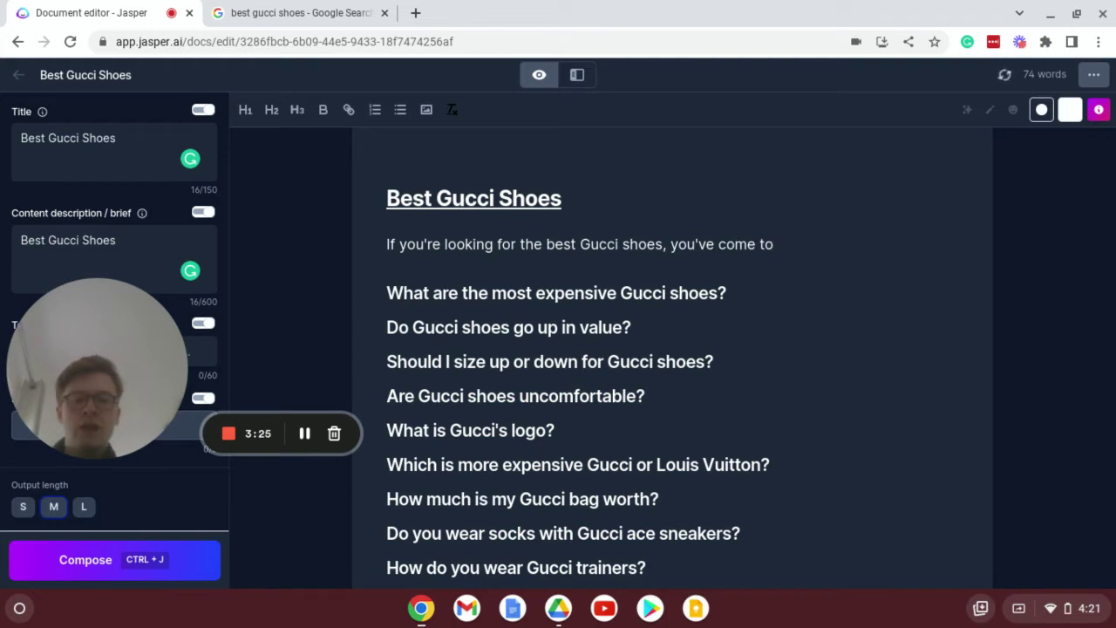
{"action": "type", "text": " the right place."}
{"action": "key", "text": "Return"}
{"action": "type", "text": "In t"}
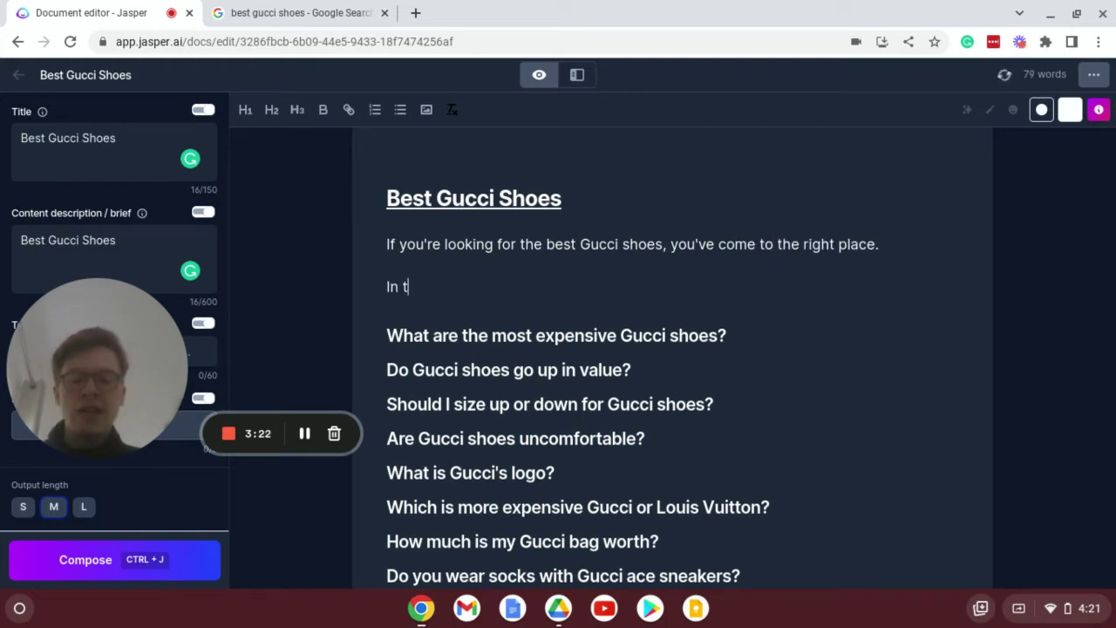
{"action": "type", "text": "hsi"}
{"action": "type", "text": " guide,"}
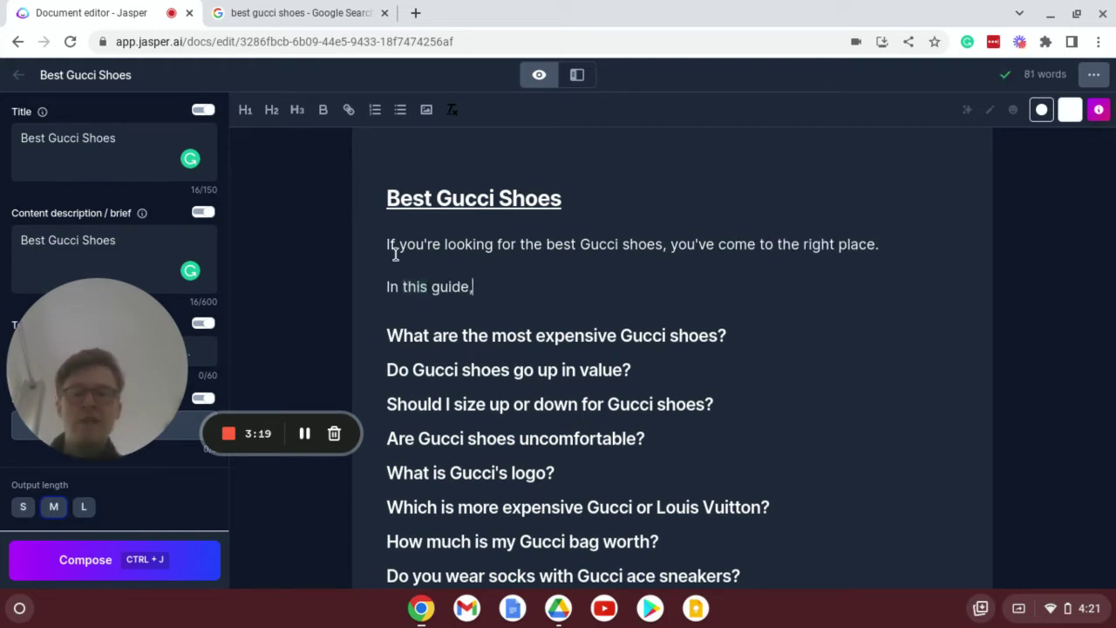
- Have the AI continue the introduction after "In this guide," and remove the extra blank line between the generated paragraphs
{"action": "left_click", "coordinate": [93, 567]}
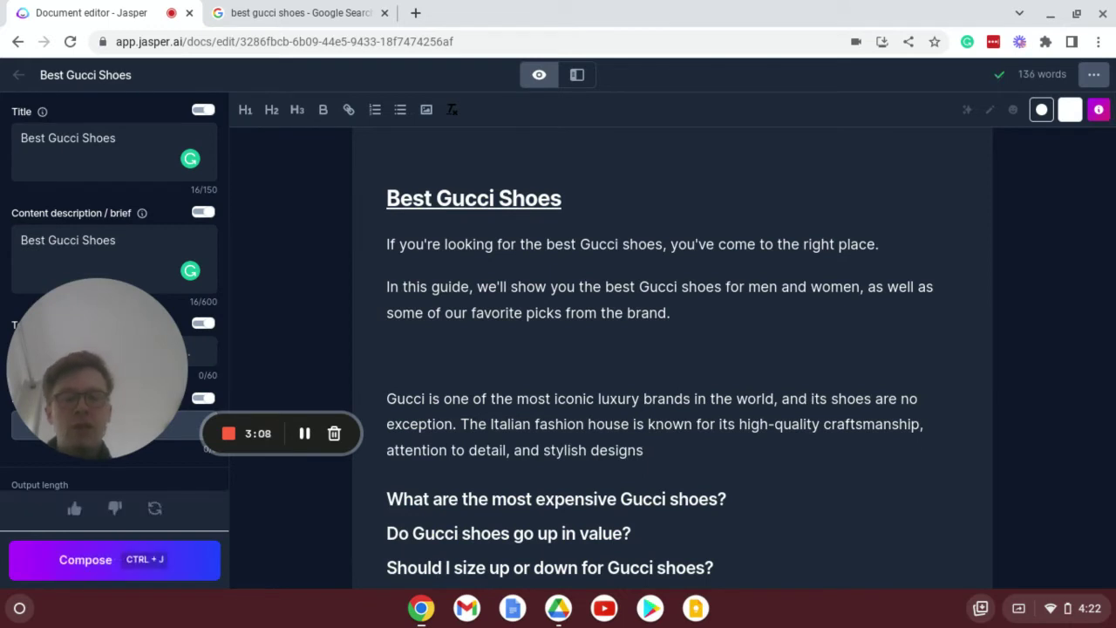
{"action": "key", "text": "Up"}
{"action": "key", "text": "Up"}
{"action": "key", "text": "Up"}
{"action": "key", "text": "BackSpace"}
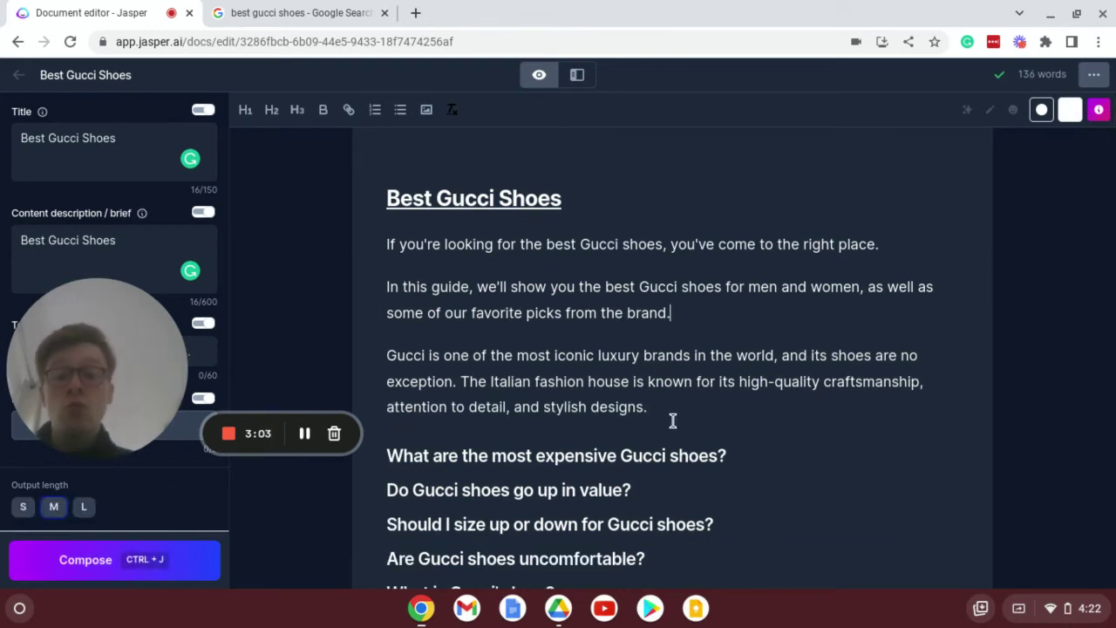
- Rephrase the third introduction paragraph with the AI, accept the third suggested version, and set it as body text separate from the heading below
{"action": "triple_click", "coordinate": [600, 386]}
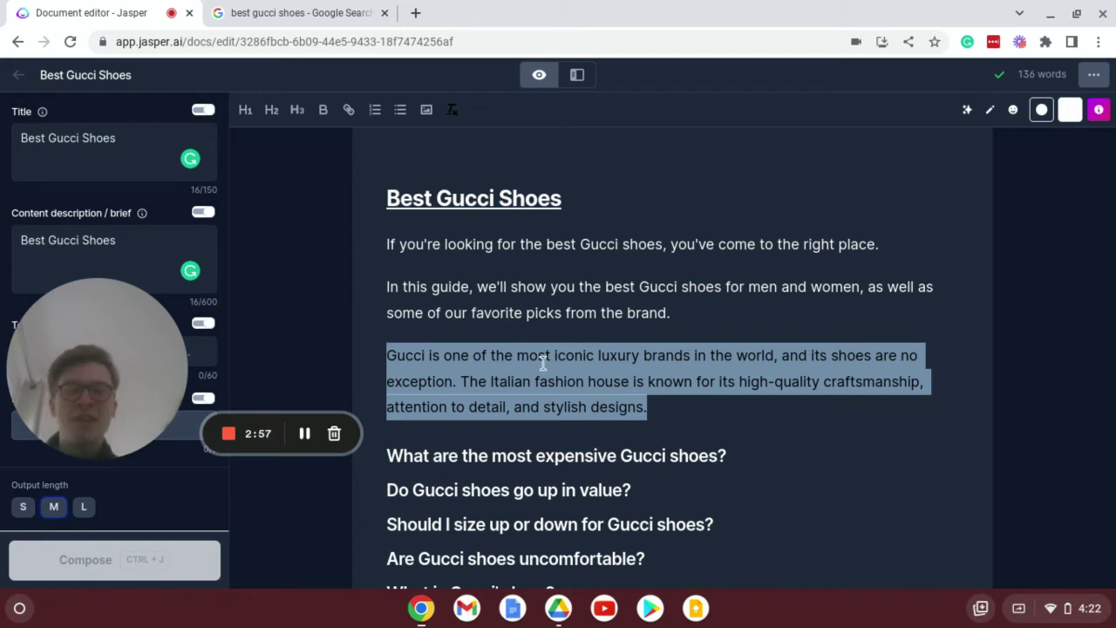
{"action": "left_click", "coordinate": [964, 117]}
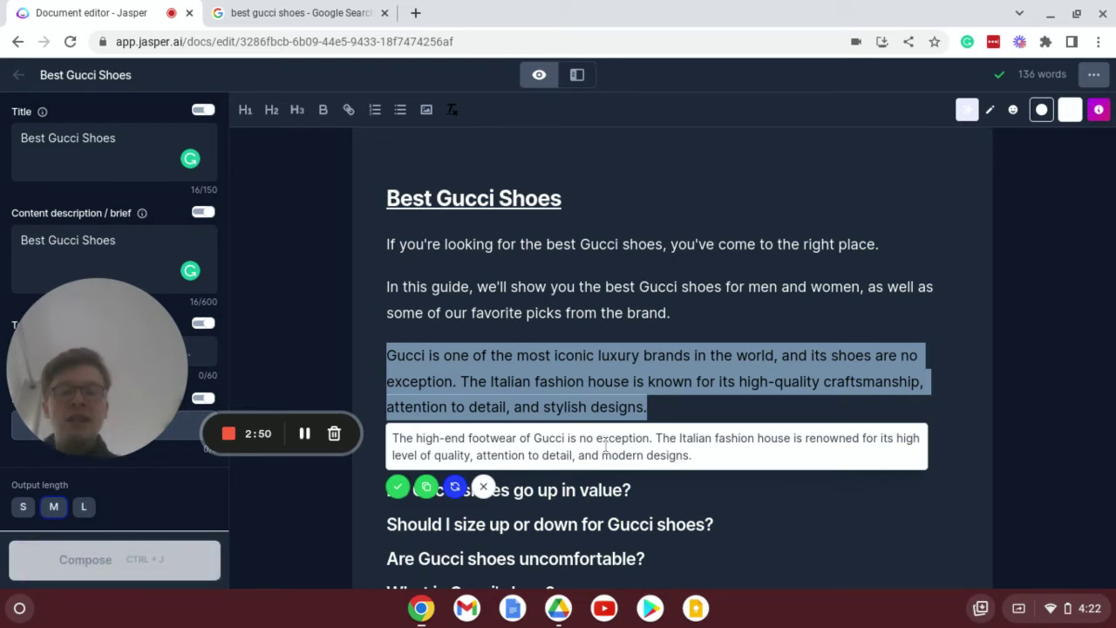
{"action": "left_click", "coordinate": [454, 488]}
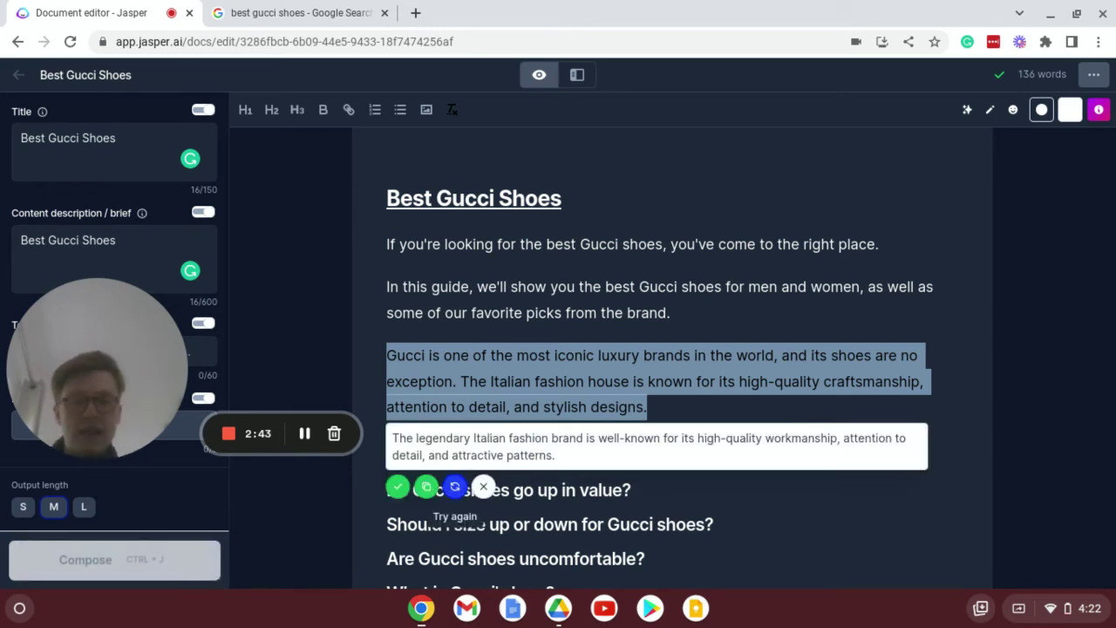
{"action": "left_click", "coordinate": [454, 488]}
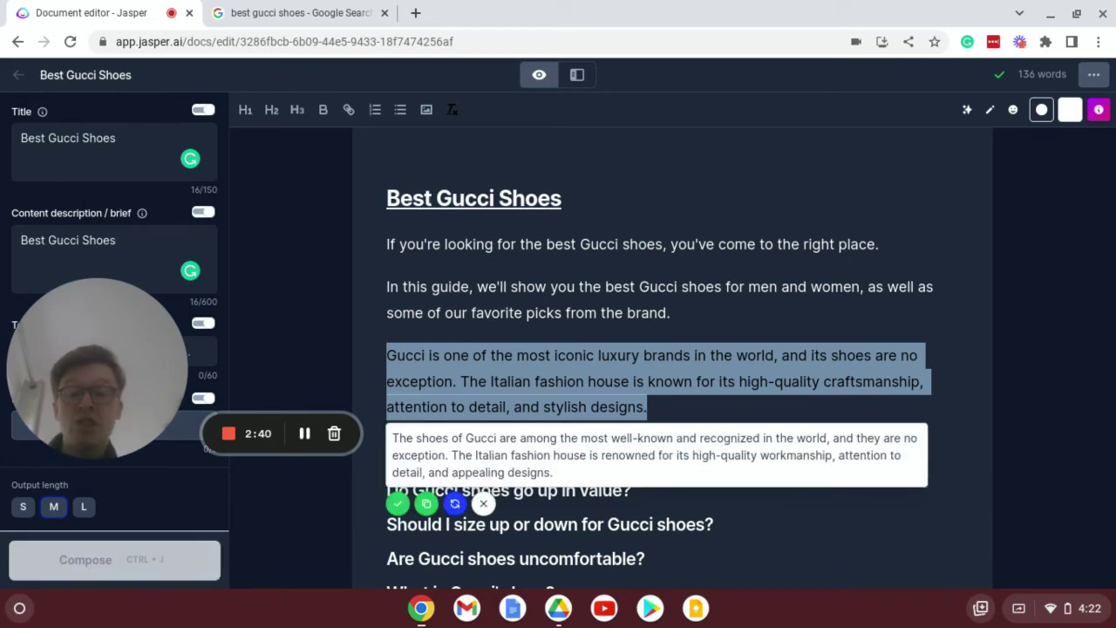
{"action": "left_click", "coordinate": [397, 505]}
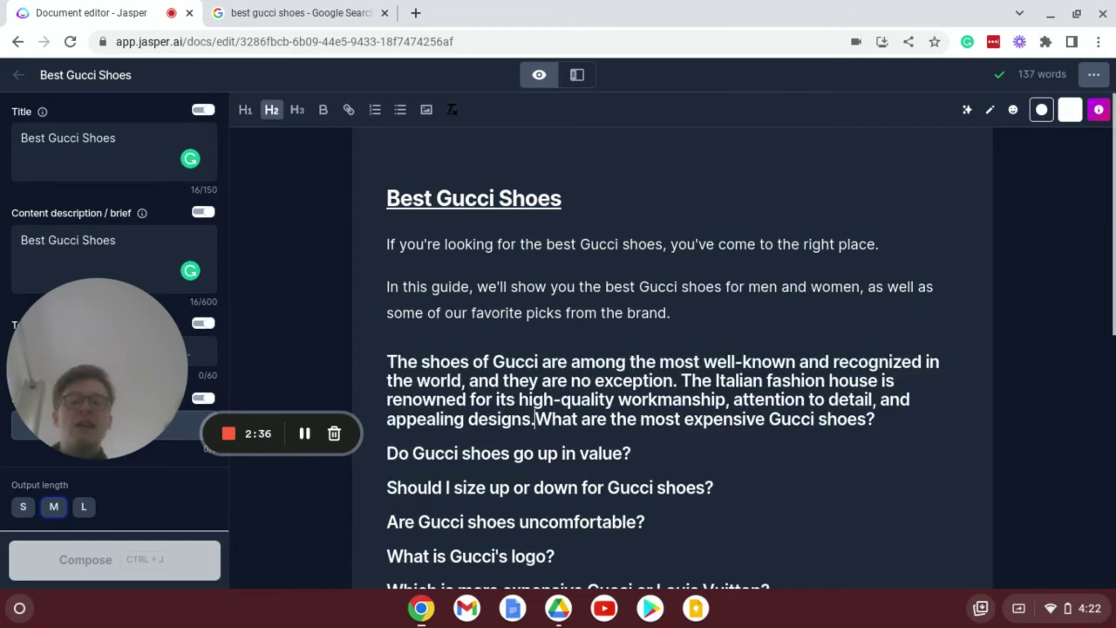
{"action": "left_click", "coordinate": [271, 114]}
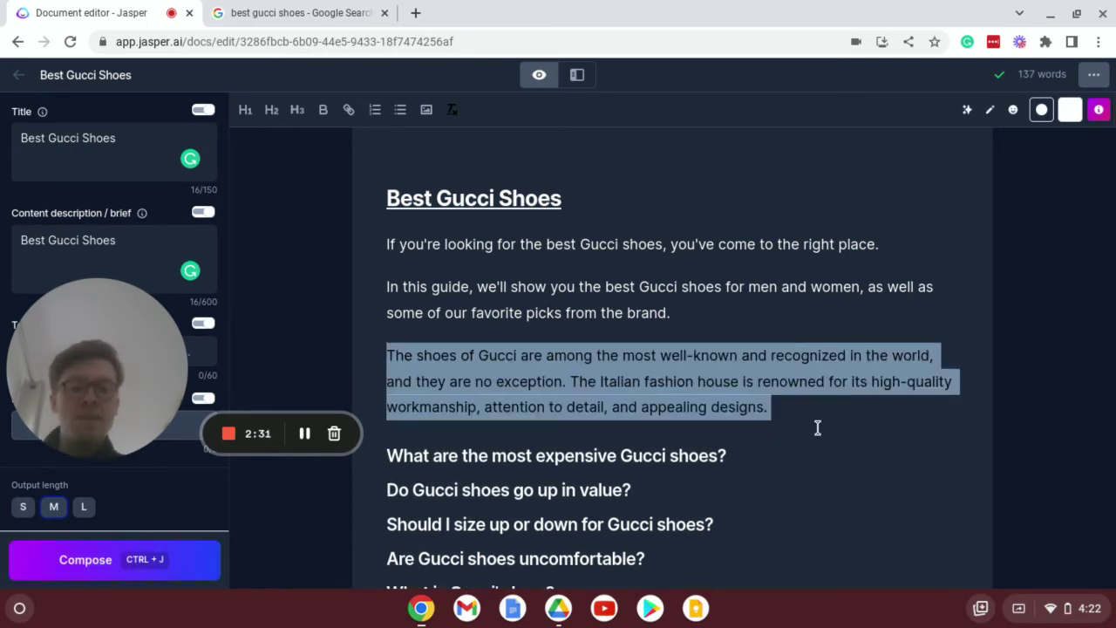
- Below the heading "What are the most expensive Gucci shoes?", add a paragraph starting "The most expensive Gucci shoes"
{"action": "left_click", "coordinate": [737, 451]}
{"action": "scroll", "coordinate": [736, 451], "scroll_direction": "down", "scroll_amount": 2}
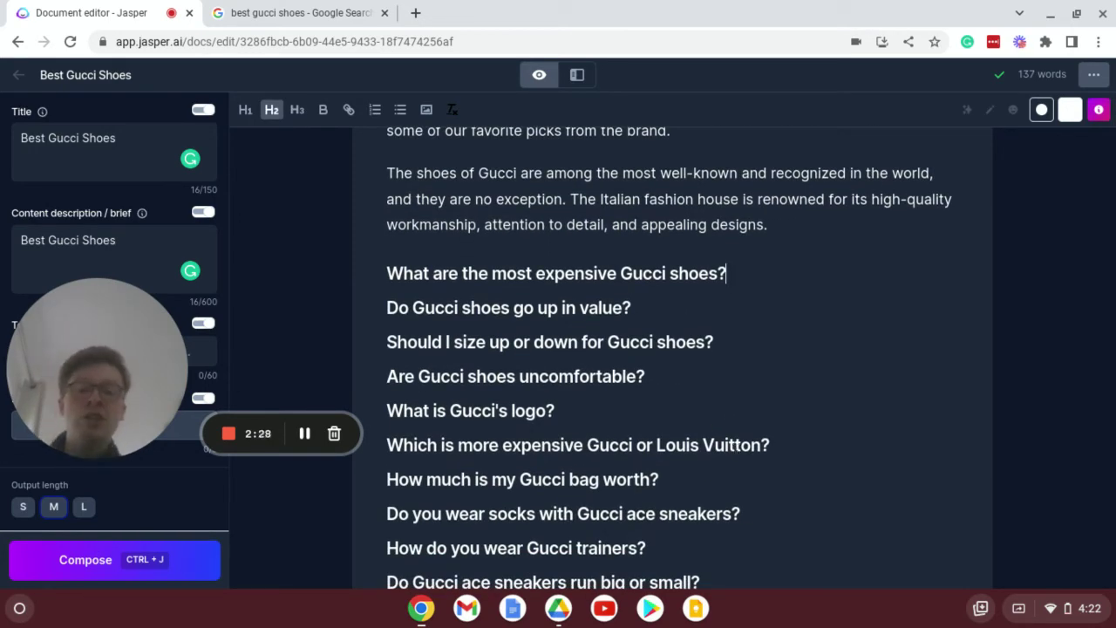
{"action": "key", "text": "Return"}
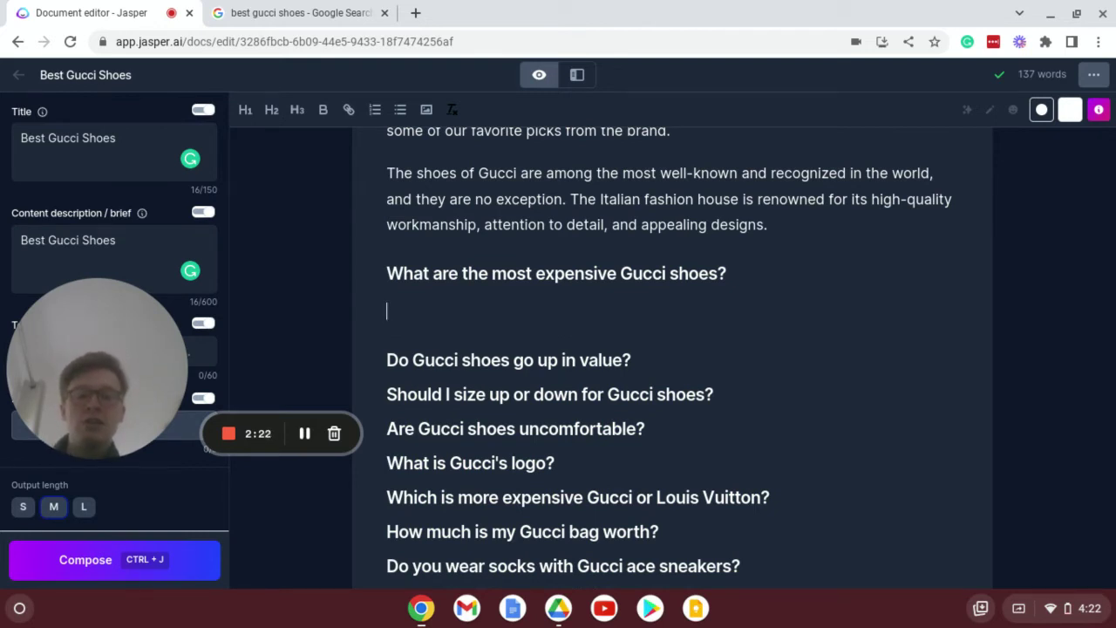
{"action": "type", "text": "The most expen"}
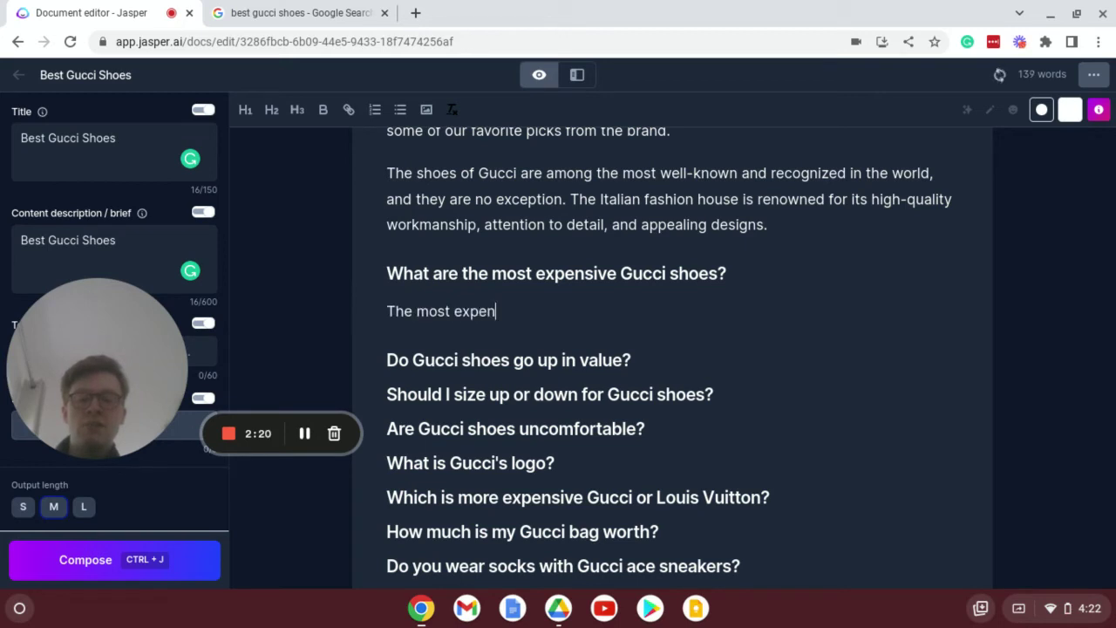
{"action": "type", "text": "sive Gucci shoes"}
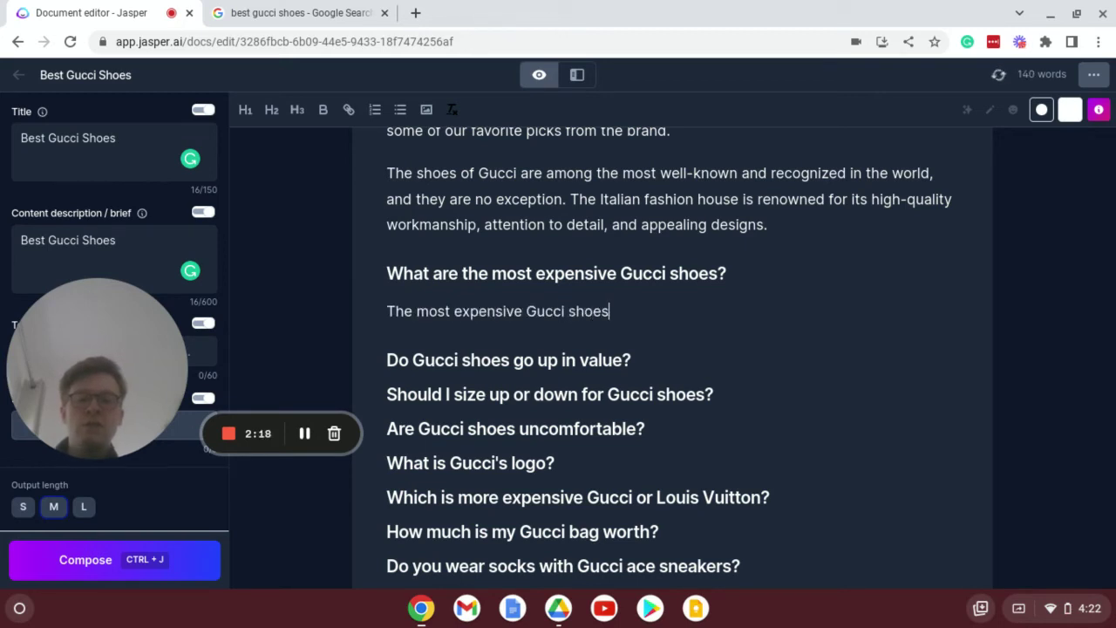
- Have the AI continue the most expensive shoes answer and delete the generated question and unfinished answer about men's shoes
{"action": "key", "text": "ctrl+j"}
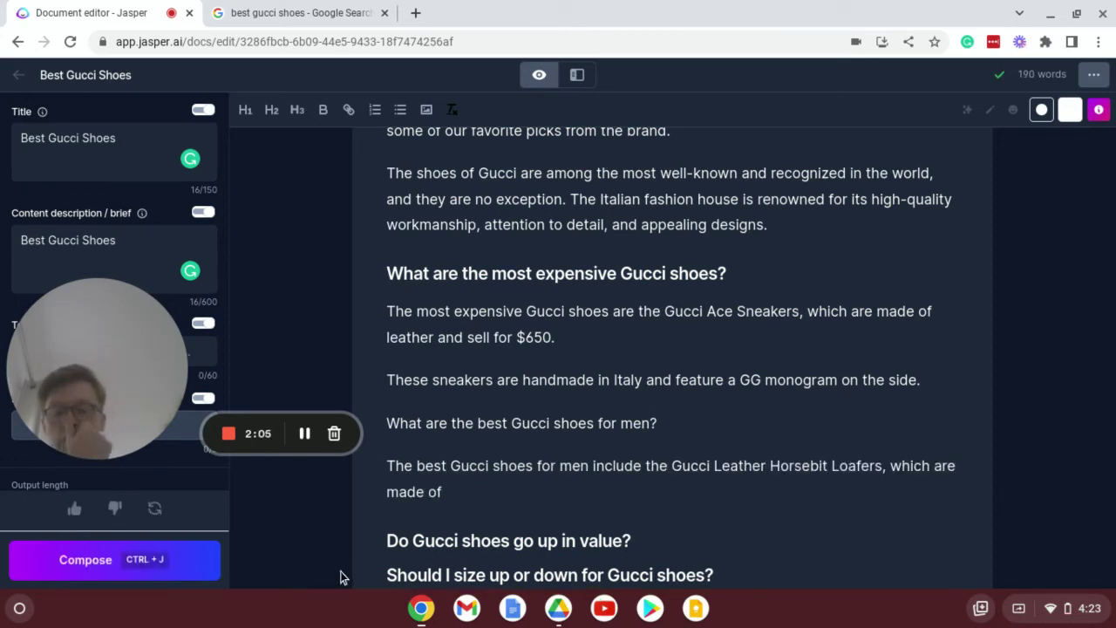
{"action": "left_click_drag", "start_coordinate": [475, 494], "coordinate": [378, 424]}
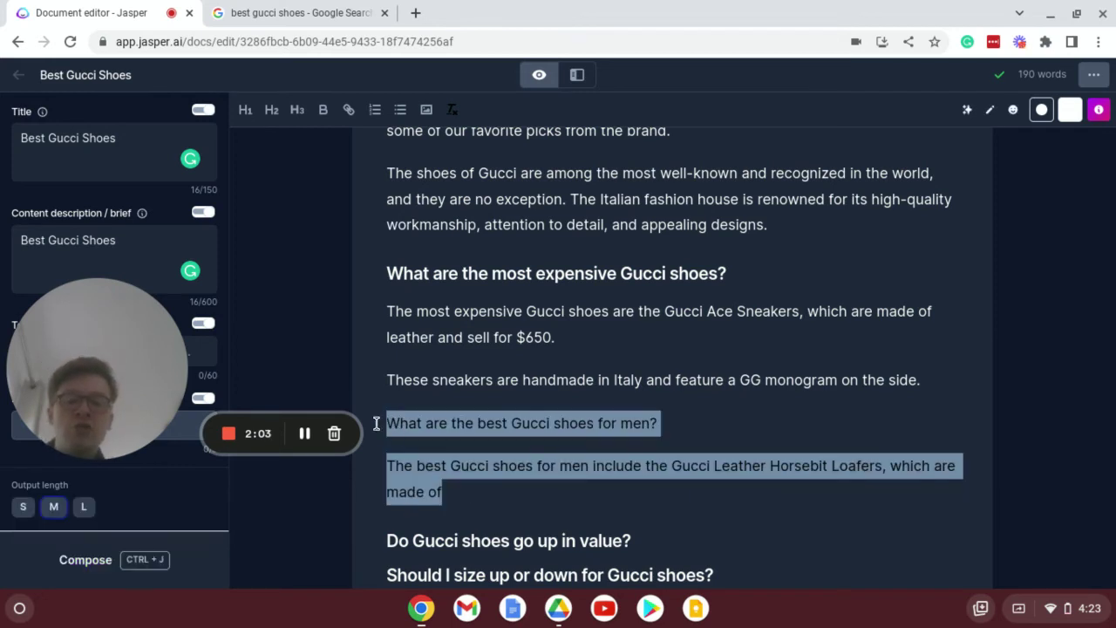
{"action": "key", "text": "BackSpace"}
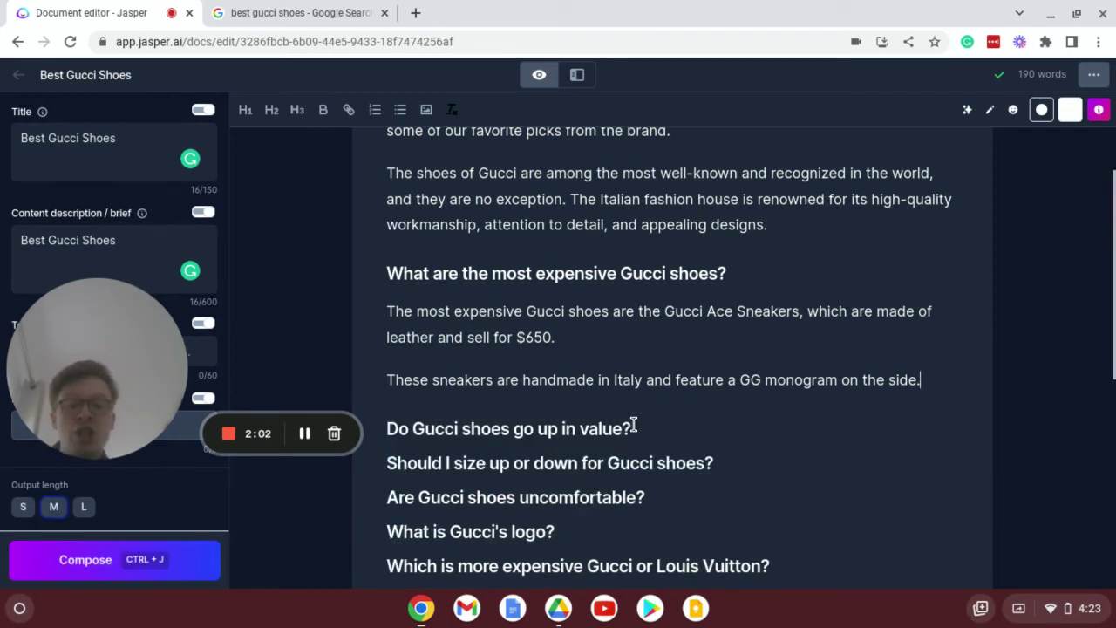
- Below the heading "Do Gucci shoes go up in value?", add a paragraph starting "Gucci shoes tend to go up in value when"
{"action": "left_click", "coordinate": [709, 422]}
{"action": "key", "text": "Return"}
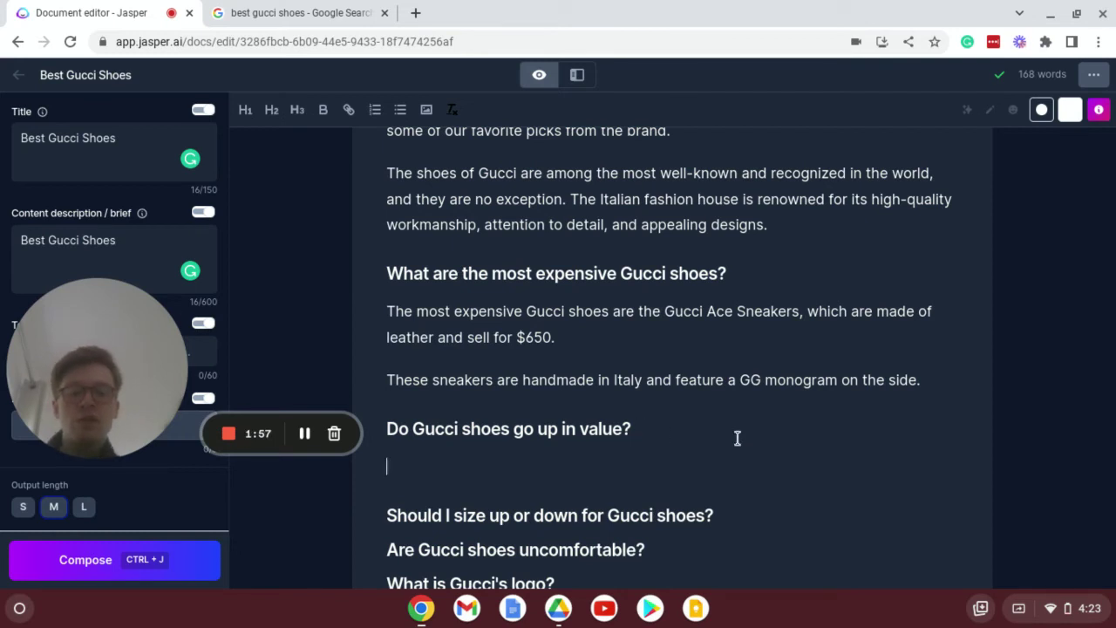
{"action": "type", "text": "Gucci"}
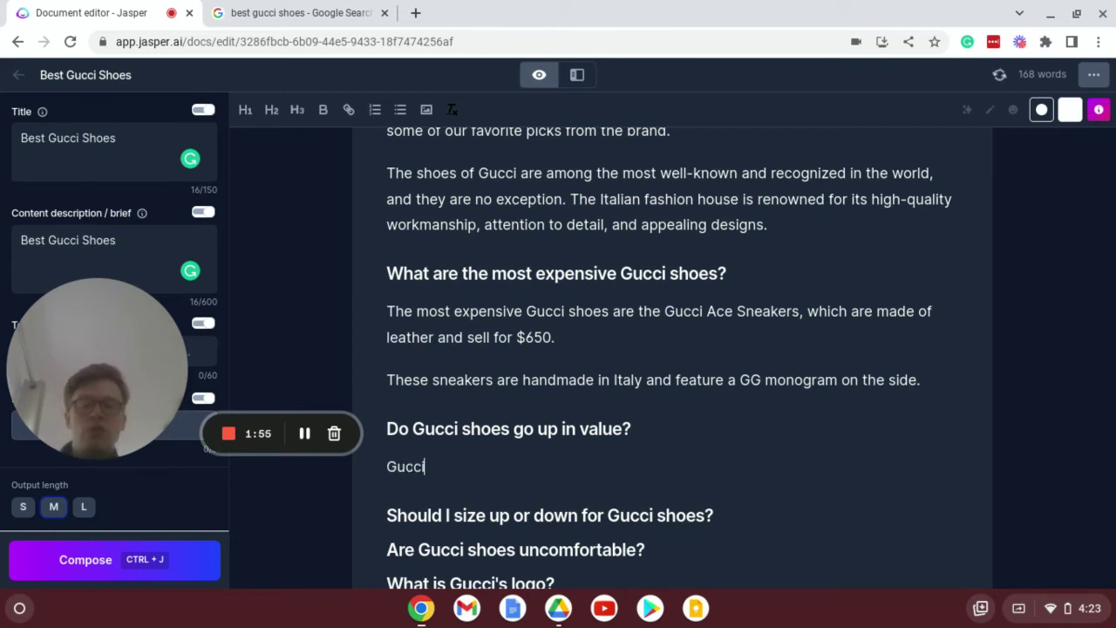
{"action": "type", "text": " shoes "}
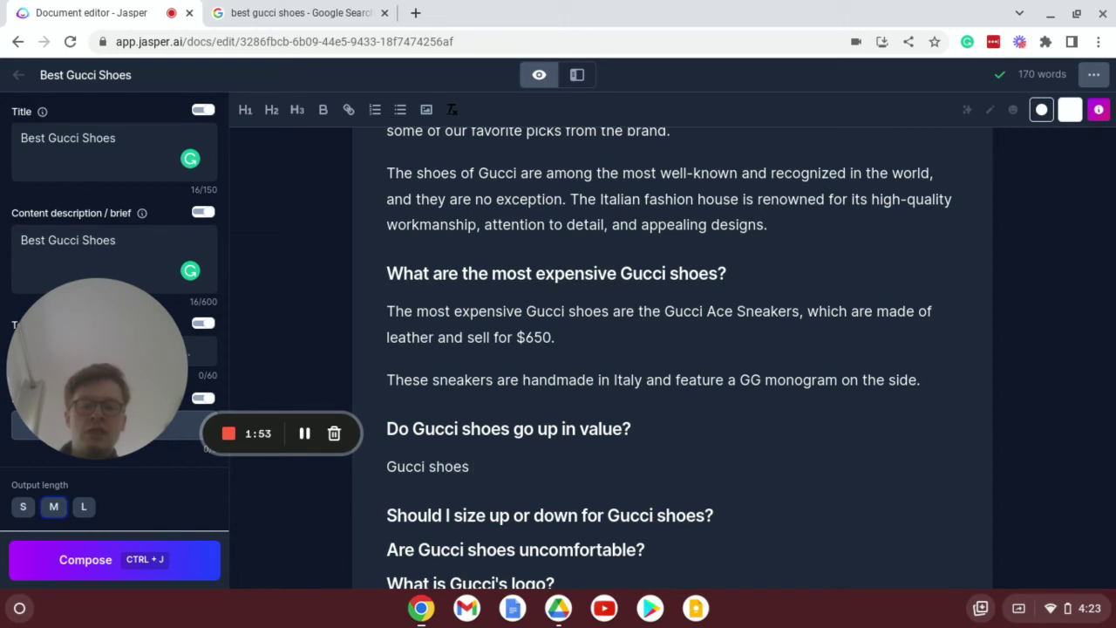
{"action": "type", "text": "tend to go "}
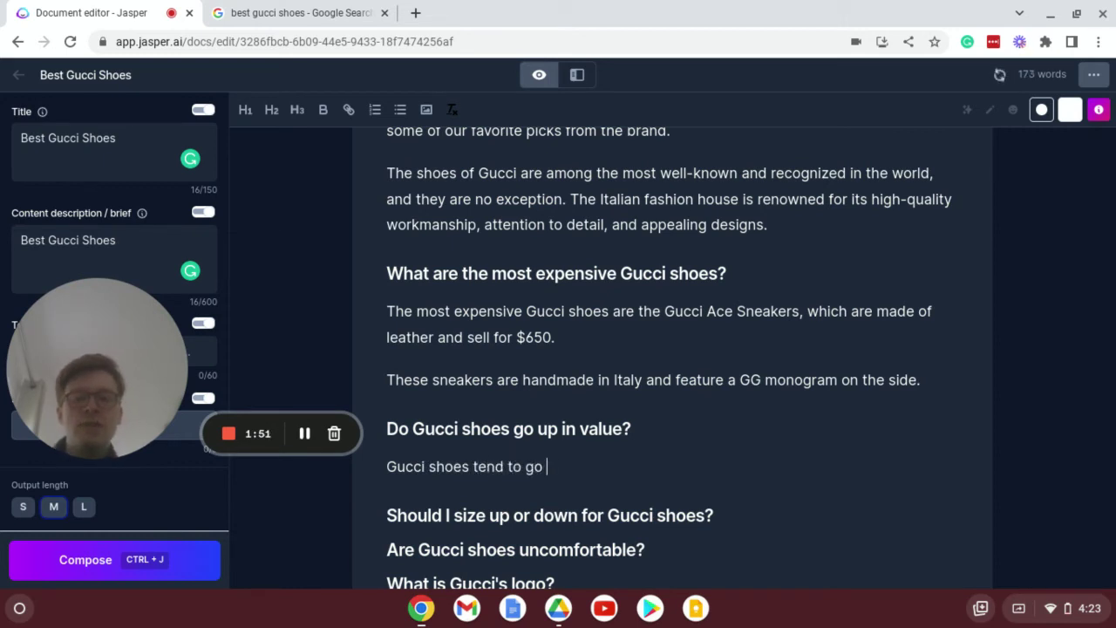
{"action": "type", "text": "u"}
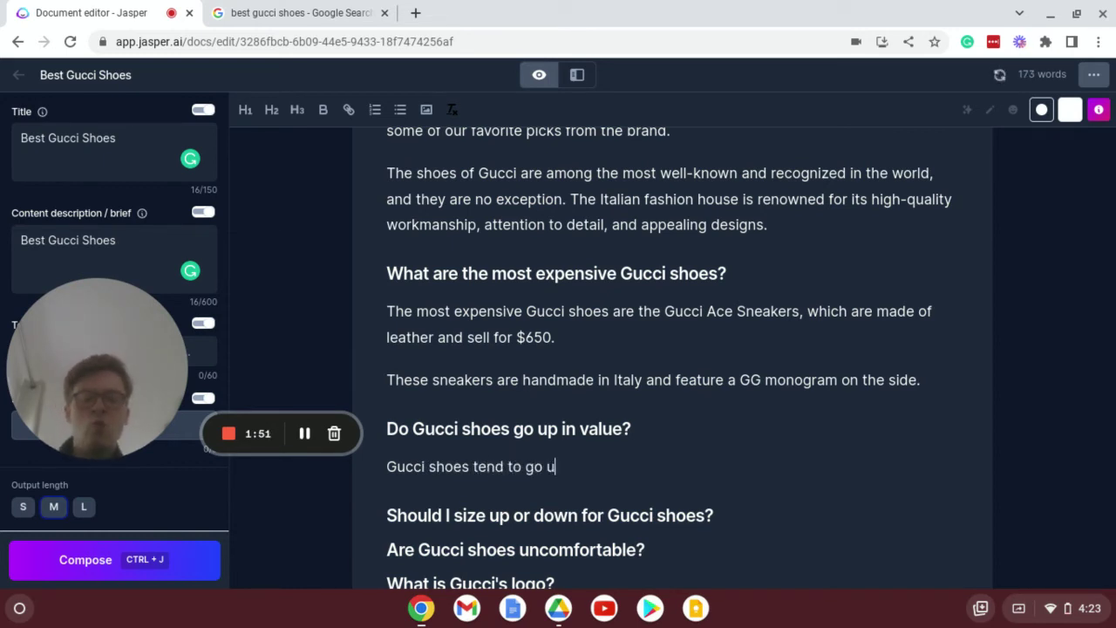
{"action": "type", "text": "p in value when"}
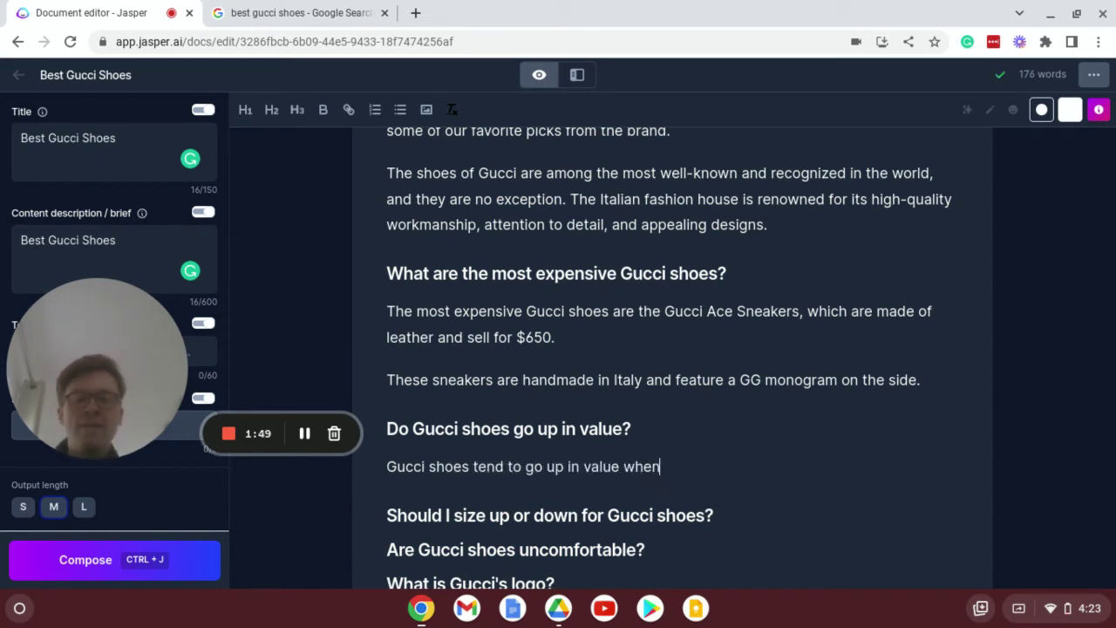
- Have the AI complete the answer about value and delete the generated text from "What is the most popular Gucci shoe?" onward
{"action": "left_click", "coordinate": [79, 562]}
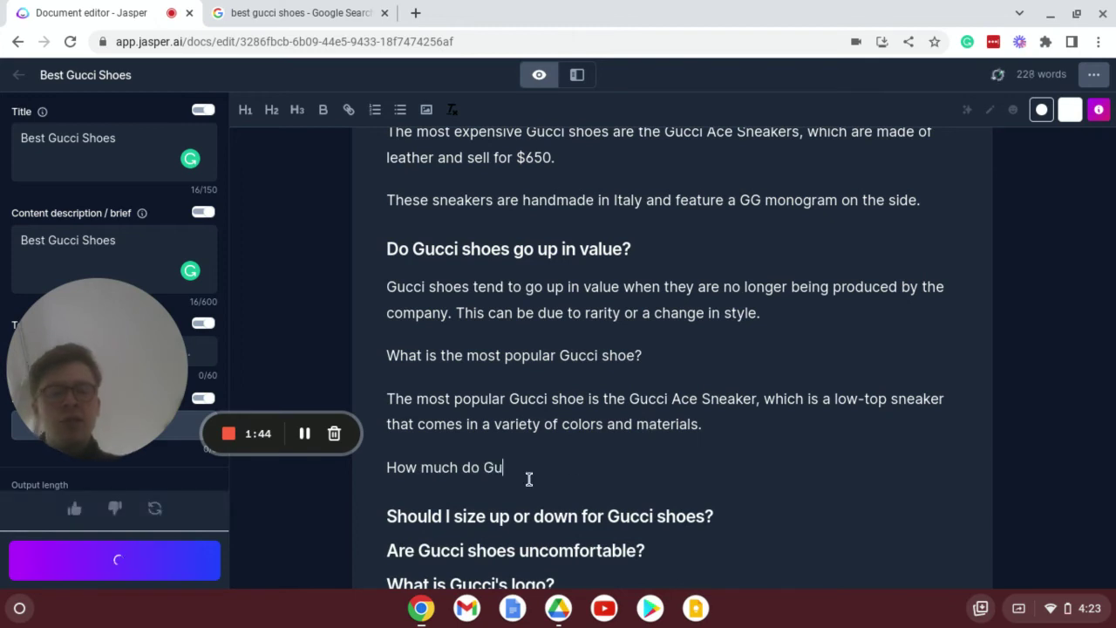
{"action": "left_click", "coordinate": [387, 355], "text": "shift"}
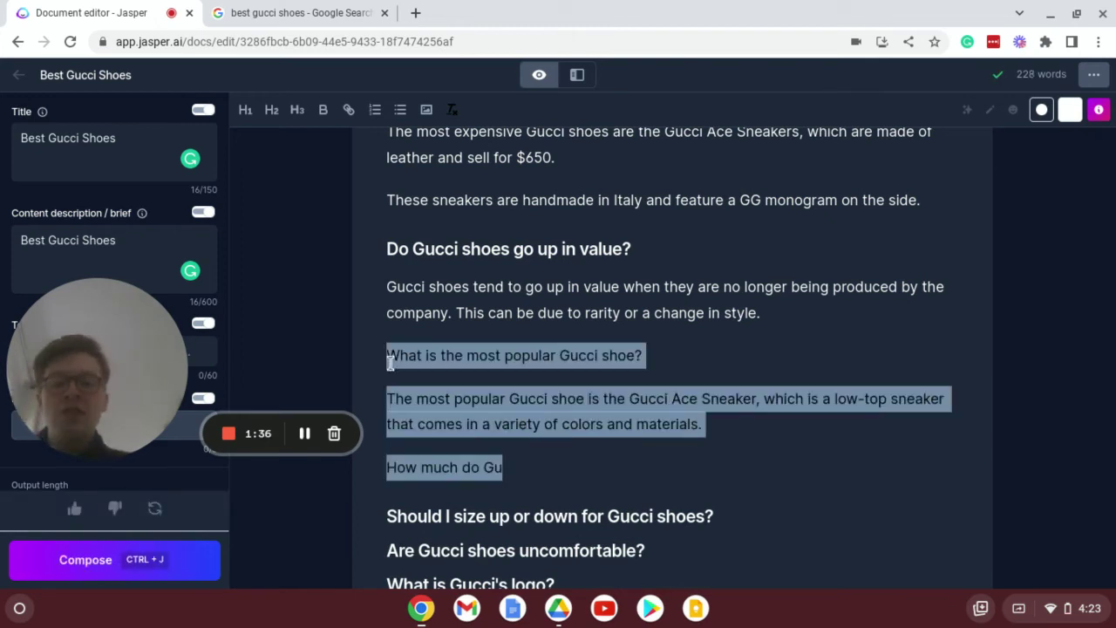
{"action": "key", "text": "BackSpace"}
{"action": "key", "text": "BackSpace"}
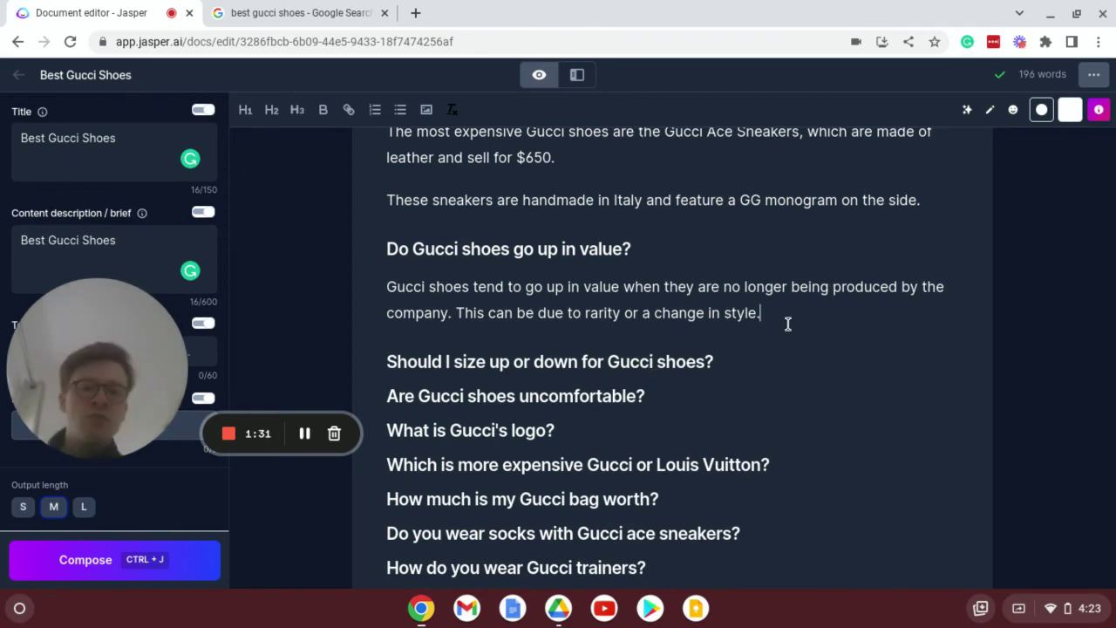
{"action": "scroll", "coordinate": [788, 323], "scroll_direction": "up", "scroll_amount": 2}
{"action": "scroll", "coordinate": [787, 324], "scroll_direction": "down", "scroll_amount": 1}
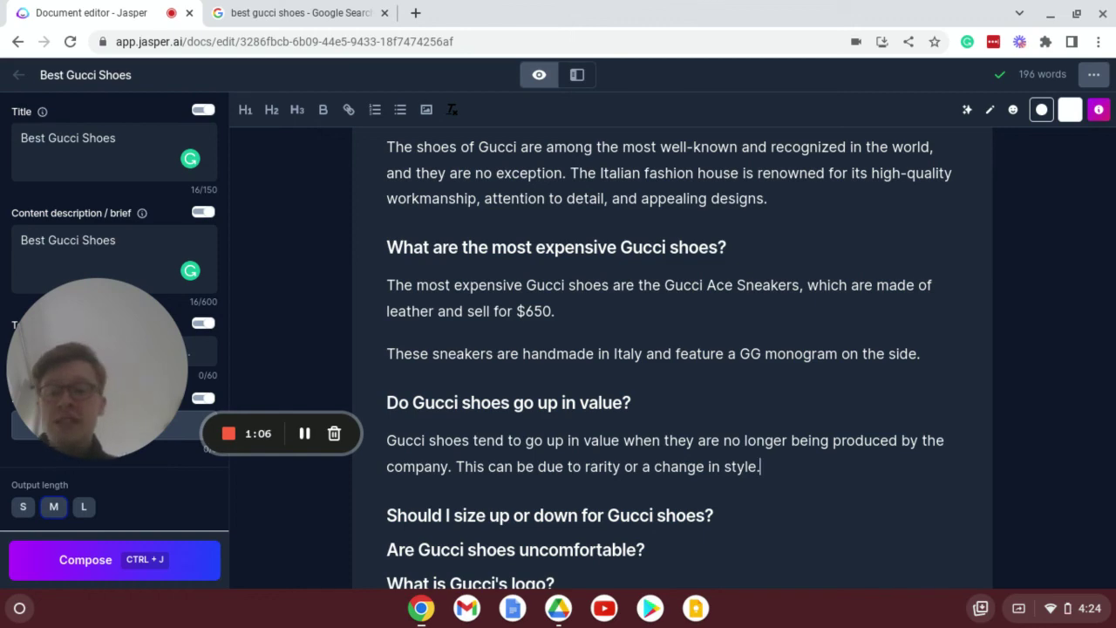
{"action": "scroll", "coordinate": [672, 349], "scroll_direction": "up", "scroll_amount": 3}
{"action": "scroll", "coordinate": [672, 348], "scroll_direction": "down", "scroll_amount": 5}
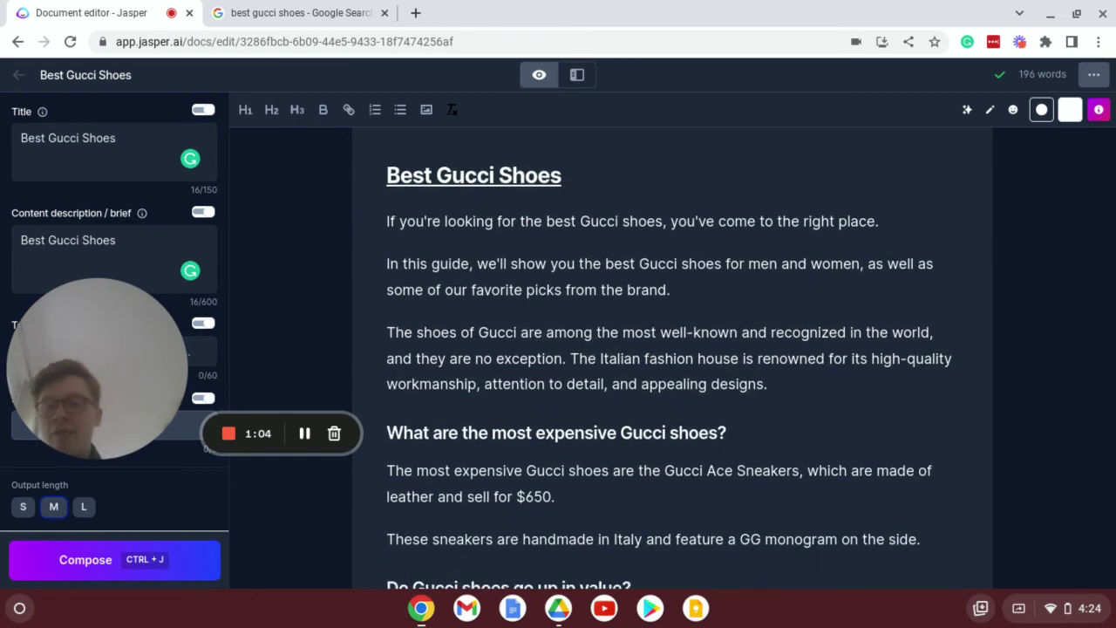
{"action": "scroll", "coordinate": [671, 349], "scroll_direction": "up", "scroll_amount": 3}
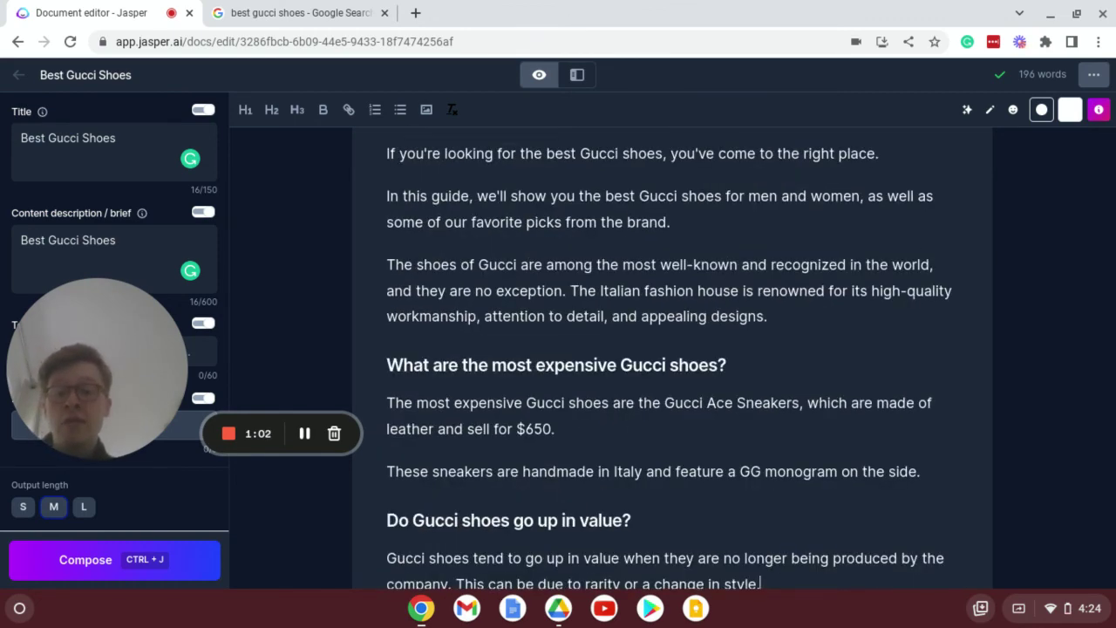